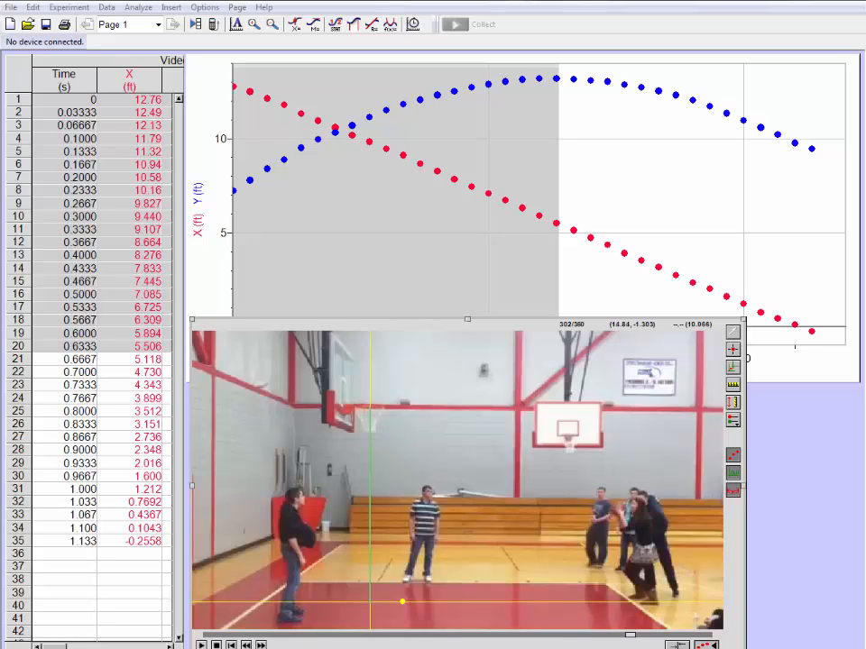
# Step: Advance the basketball movie frame by frame to frame 309, where the ball leaves the shooter's hand, and examine its marked position
pyautogui.click(261, 646)
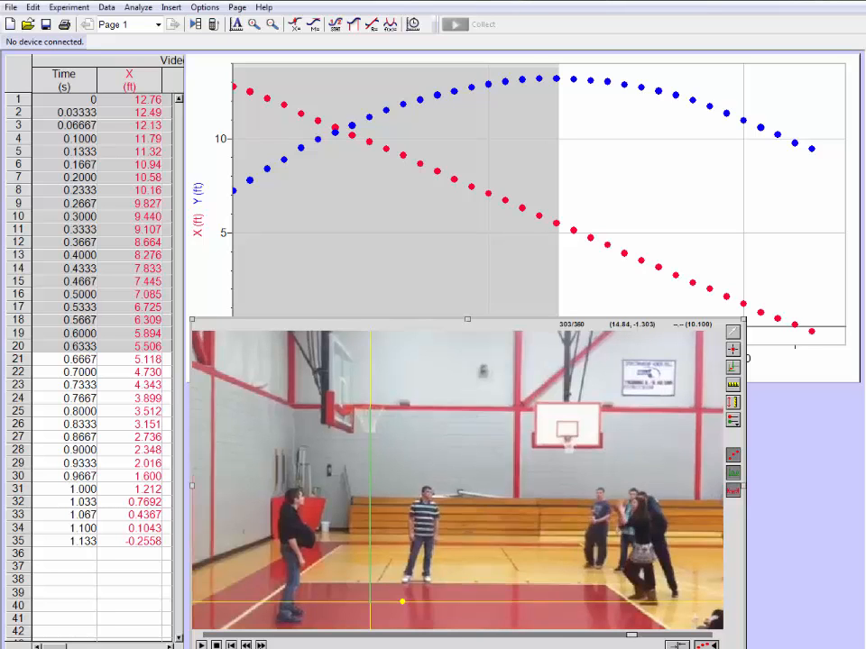
pyautogui.click(261, 646)
pyautogui.click(260, 646)
pyautogui.click(261, 646)
pyautogui.click(261, 646)
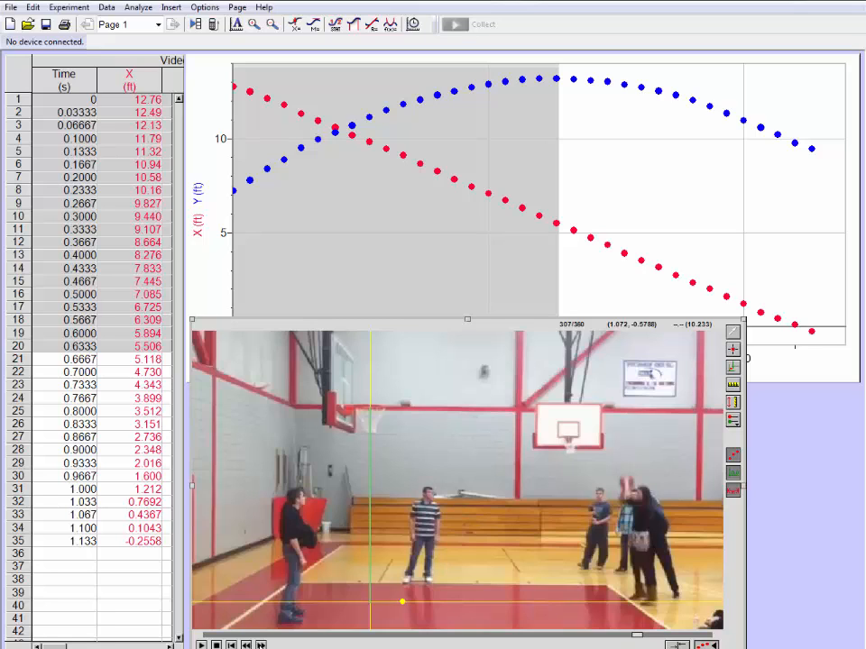
pyautogui.press('Right')
pyautogui.press('Right')
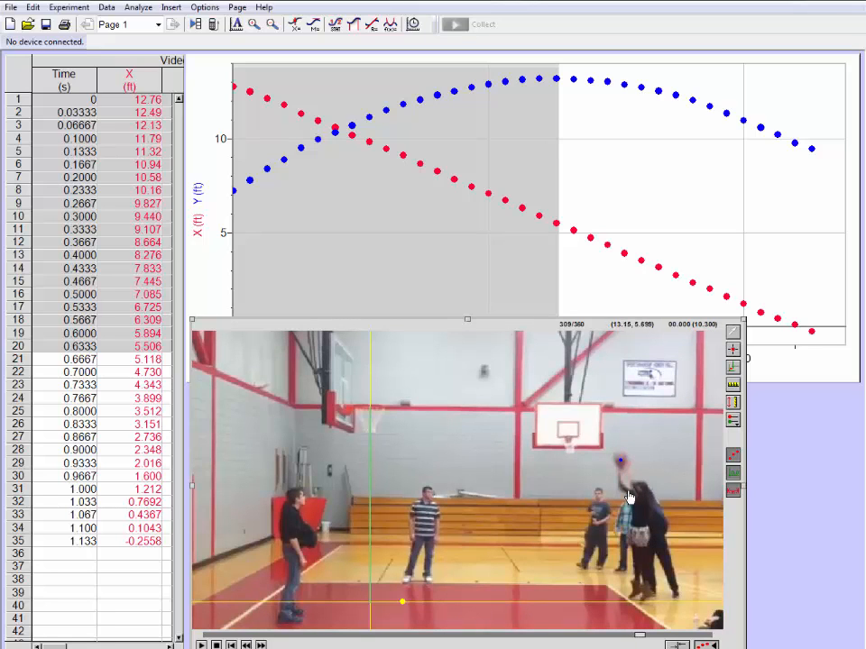
pyautogui.click(621, 460)
# Step: Open the movie options, check how many frames the movie advances after each new point, and close the dialog
pyautogui.click(204, 8)
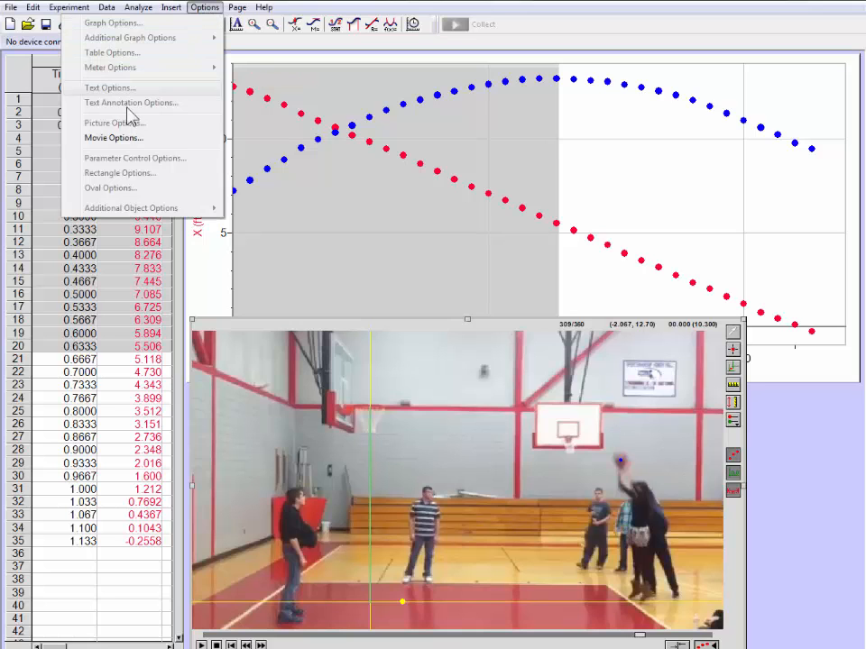
pyautogui.click(135, 138)
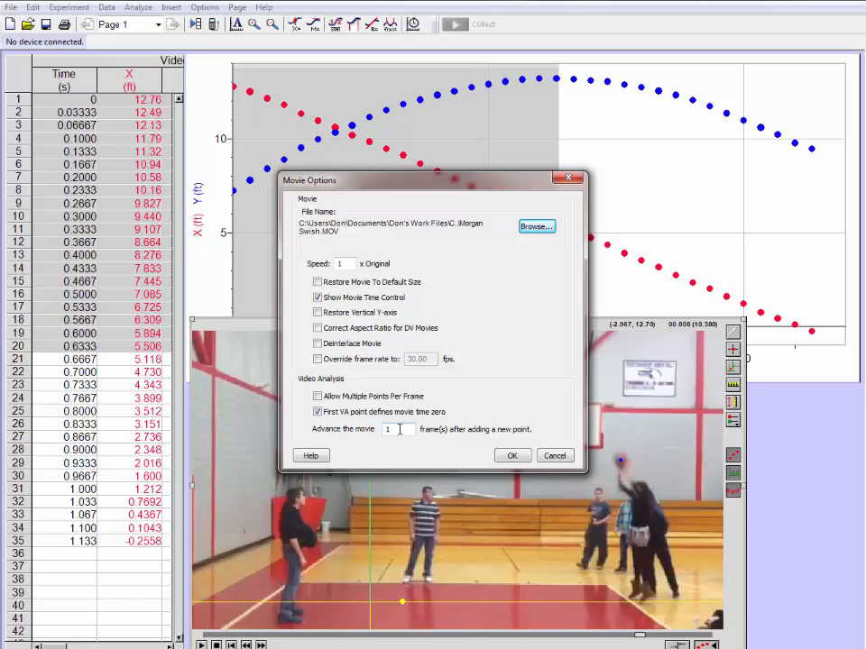
pyautogui.click(399, 430)
pyautogui.click(405, 429)
pyautogui.click(516, 458)
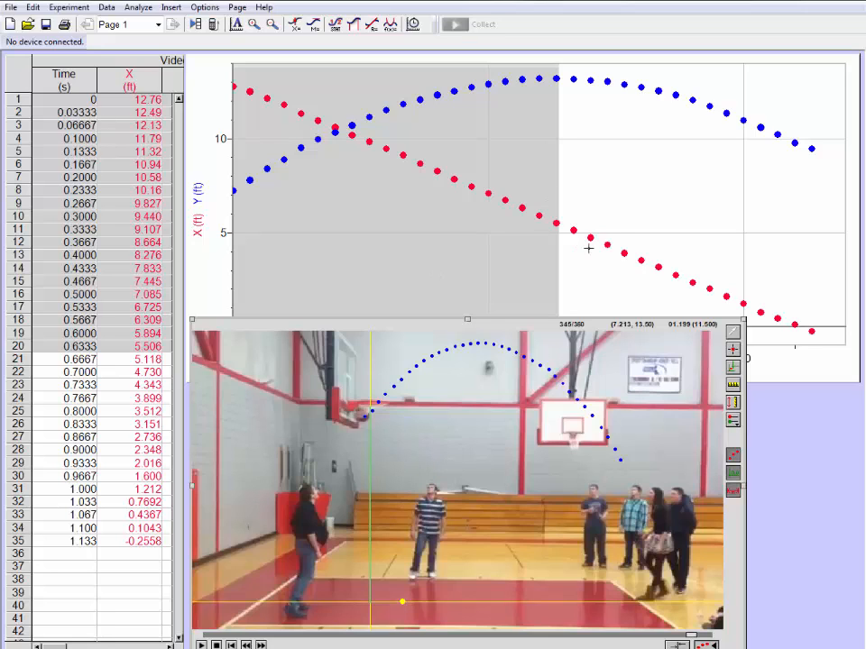
# Step: Bring the position graph to the front and examine the X Velocity and Y Velocity columns of the data table
pyautogui.click(623, 229)
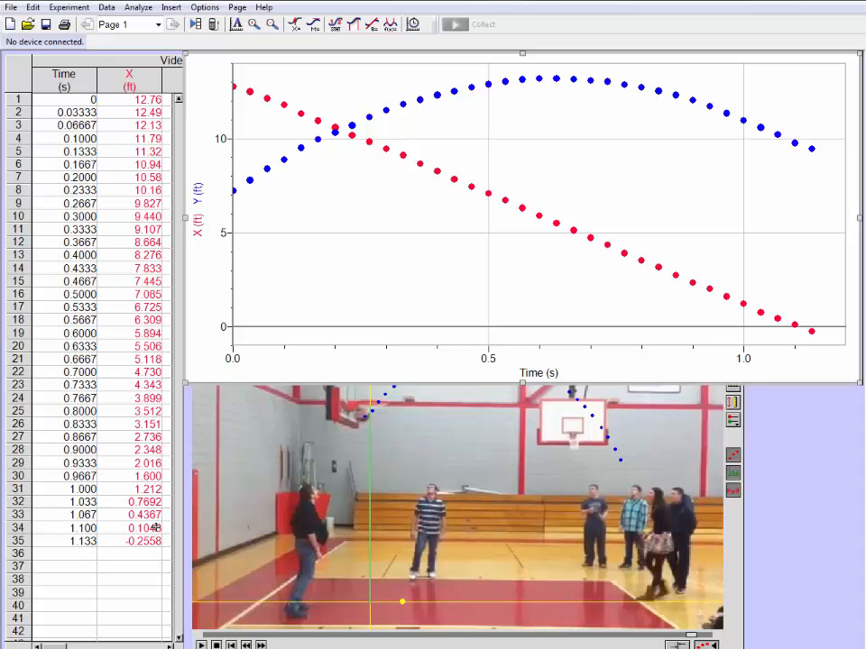
pyautogui.click(169, 647)
pyautogui.click(169, 646)
pyautogui.click(169, 646)
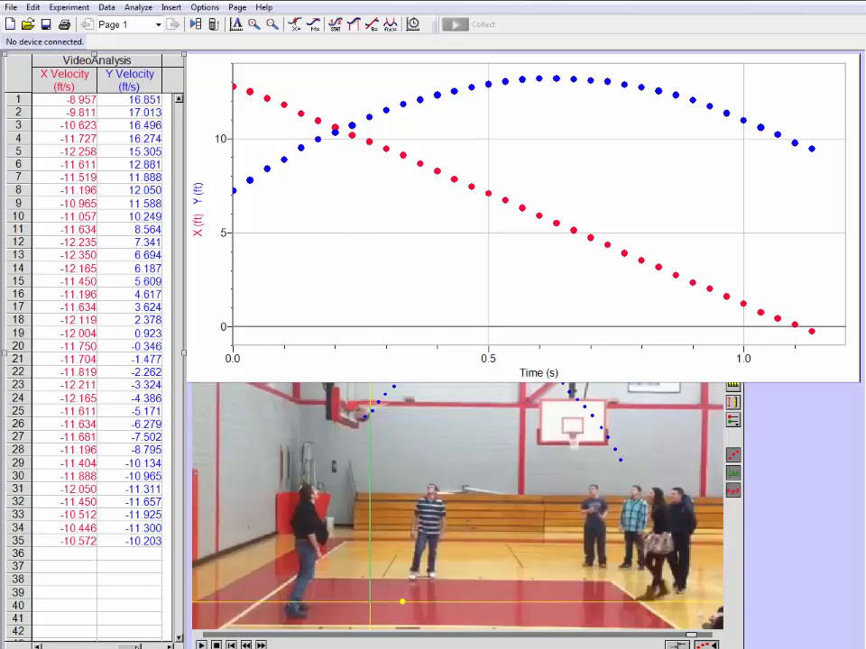
pyautogui.moveTo(113, 645); pyautogui.dragTo(52, 646)
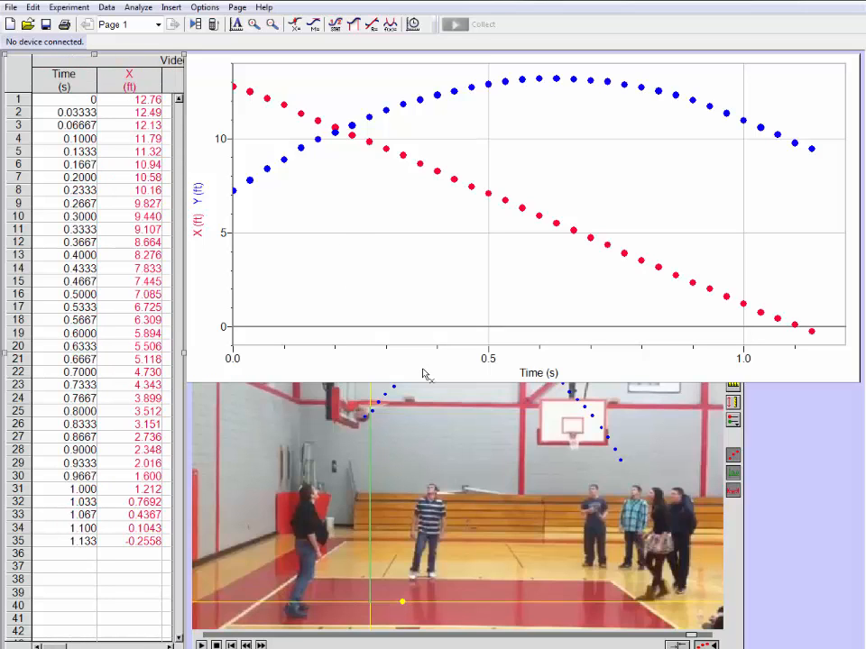
# Step: Adjust the height of the X and Y position graph so that it fills only the upper half of the page
pyautogui.click(569, 380)
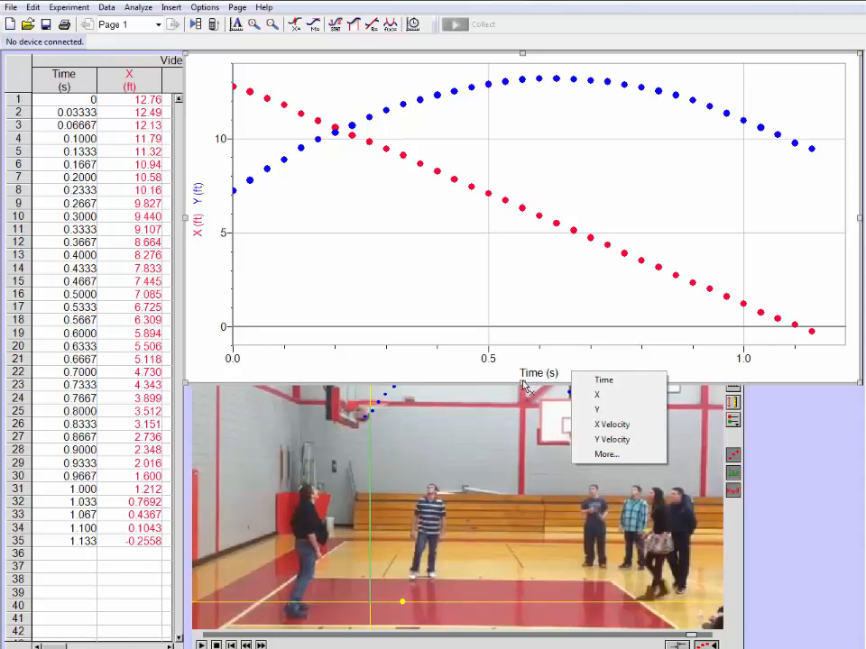
pyautogui.moveTo(523, 384); pyautogui.dragTo(522, 648)
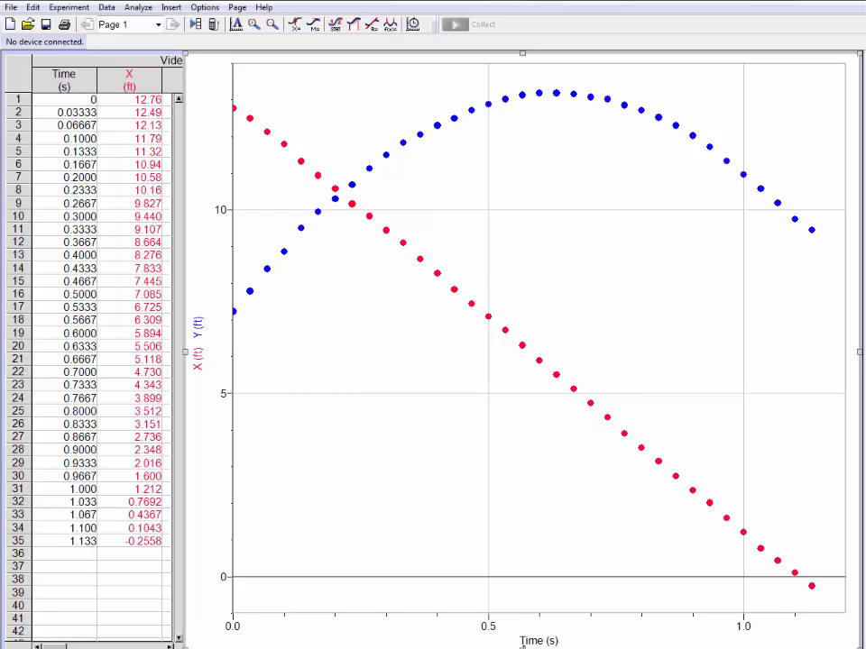
pyautogui.moveTo(529, 585); pyautogui.dragTo(538, 368)
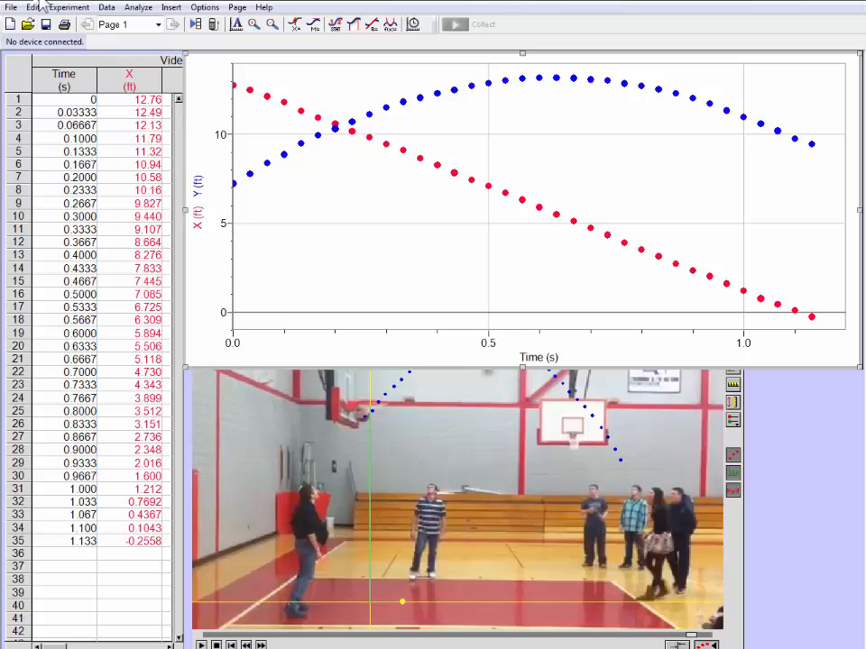
# Step: Insert a second graph and fit it beneath the position graph, matching its width and filling the remaining page height
pyautogui.click(171, 8)
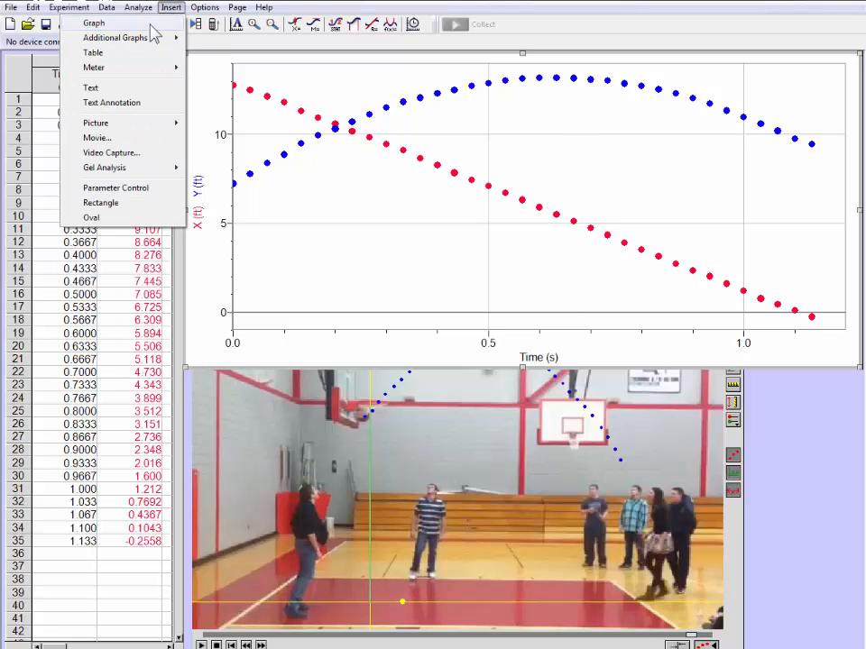
pyautogui.click(153, 27)
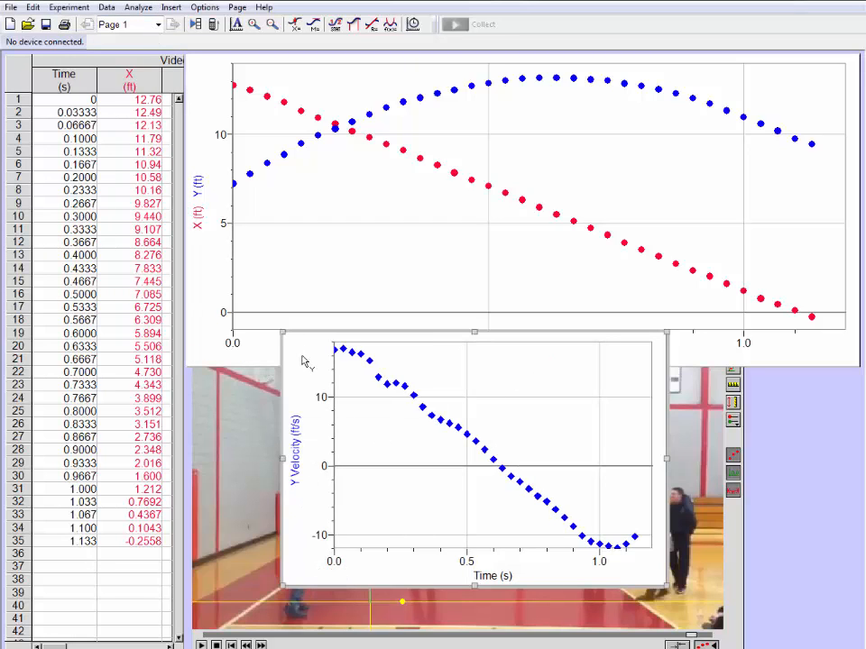
pyautogui.moveTo(320, 339); pyautogui.dragTo(221, 371)
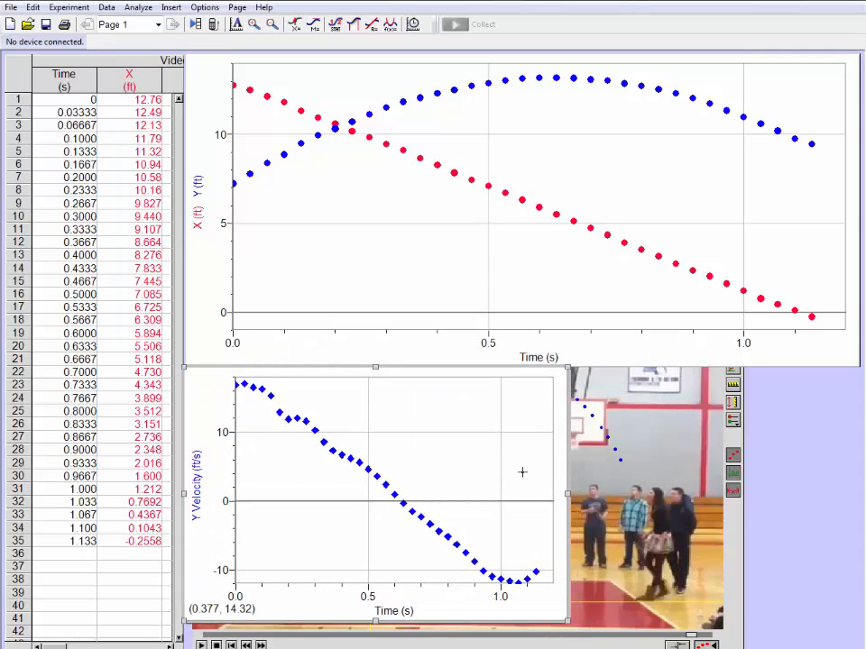
pyautogui.moveTo(569, 494); pyautogui.dragTo(858, 494)
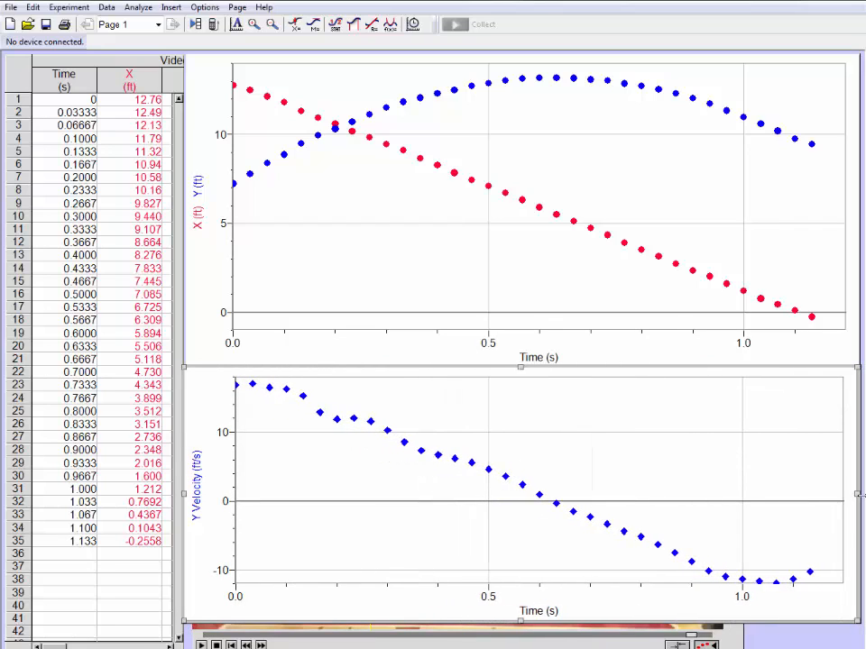
pyautogui.click(520, 622)
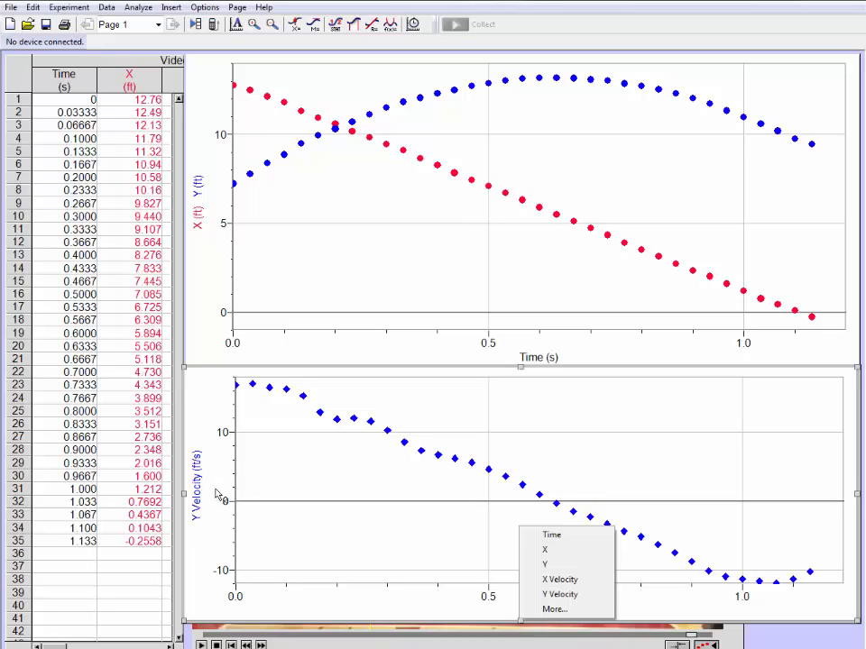
pyautogui.click(522, 624)
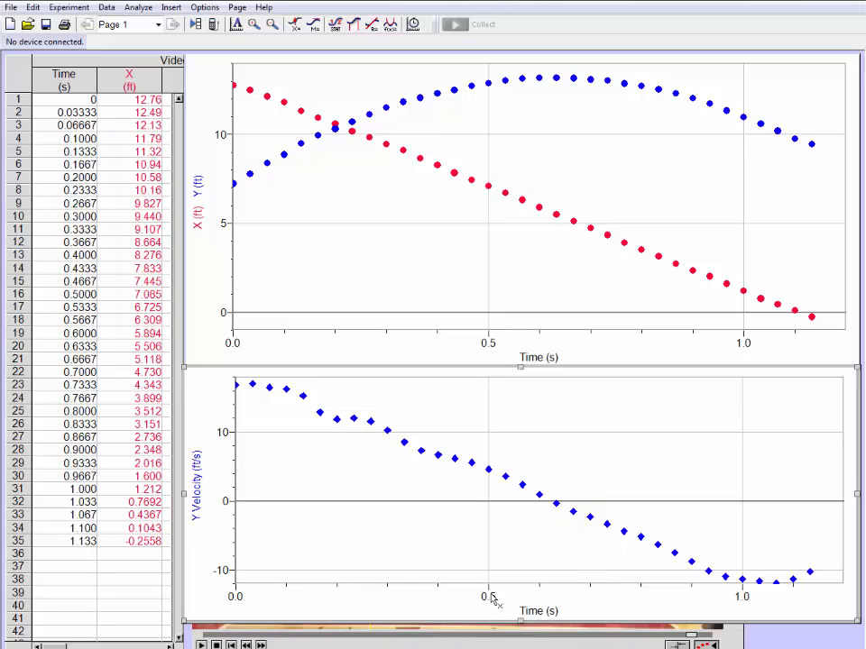
pyautogui.moveTo(520, 620); pyautogui.dragTo(521, 648)
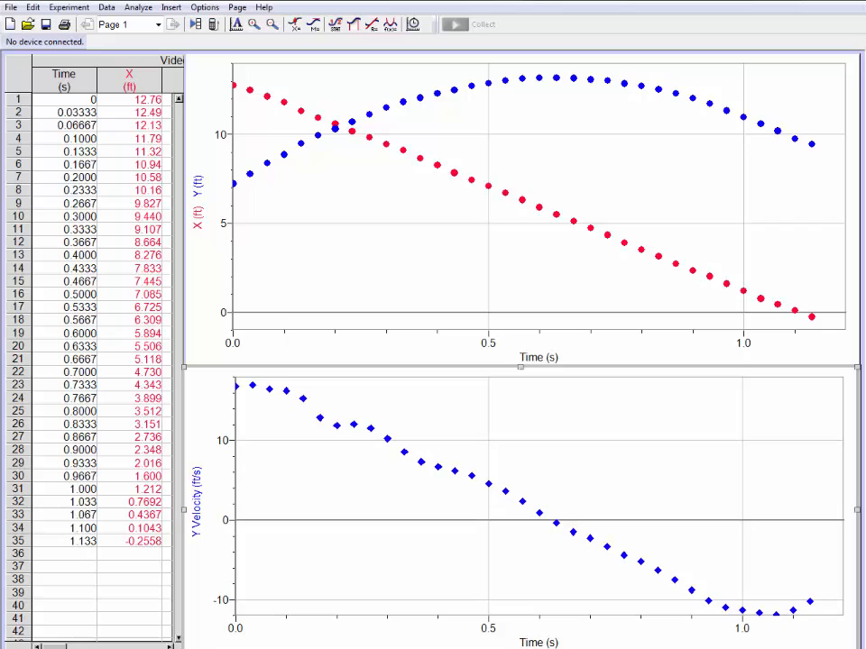
# Step: Add the X Velocity column to the new graph's Y-axis alongside Y Velocity
pyautogui.rightClick(200, 520)
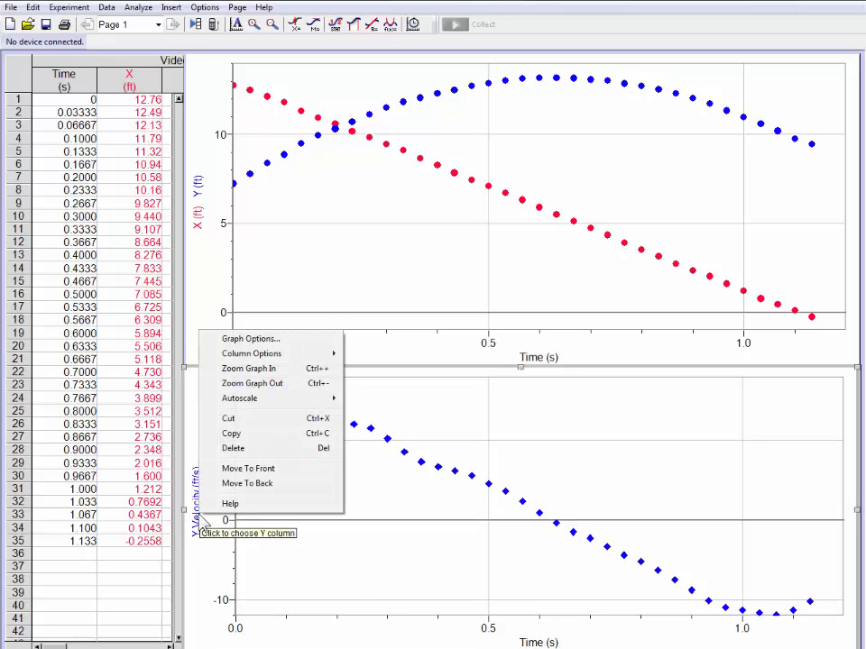
pyautogui.click(263, 340)
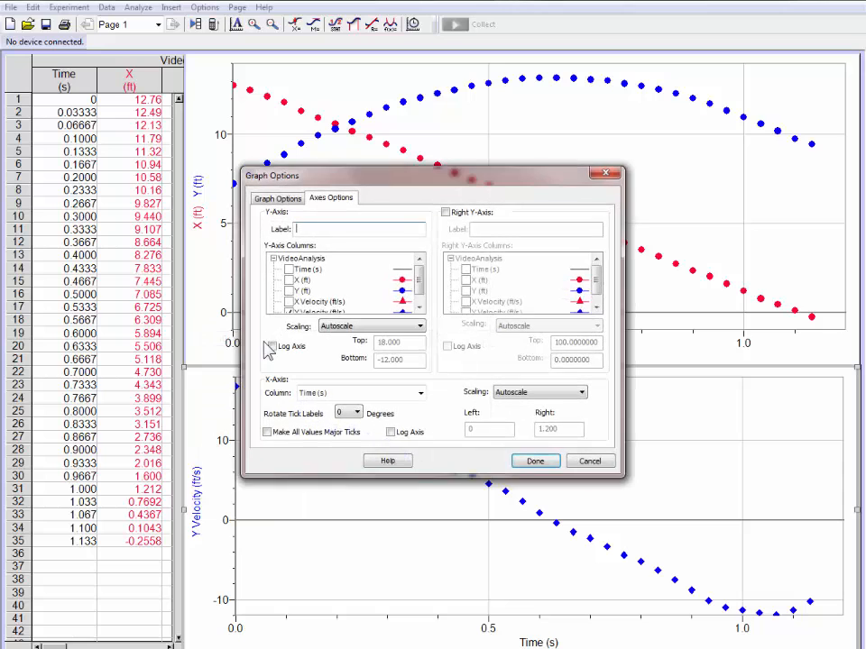
pyautogui.click(289, 301)
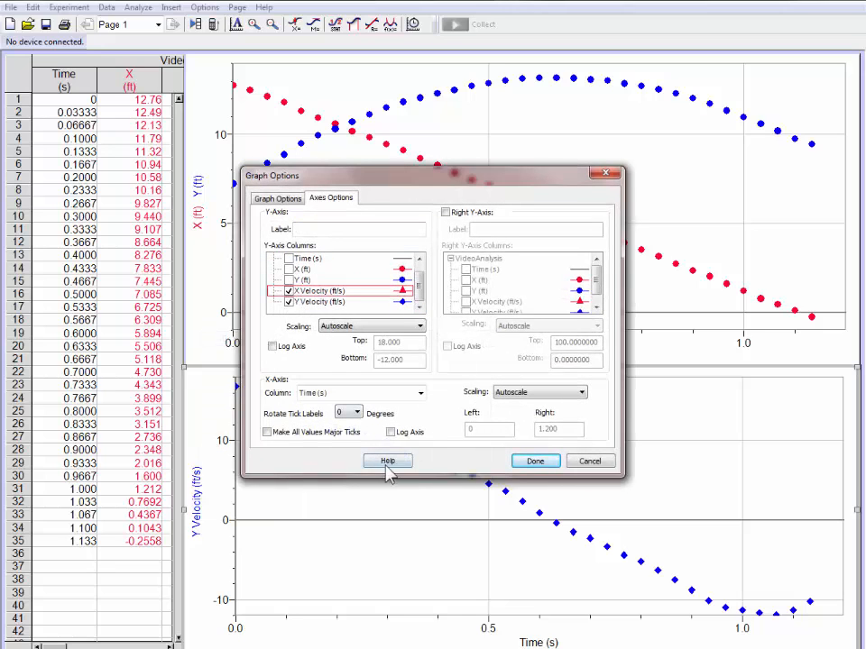
pyautogui.click(535, 461)
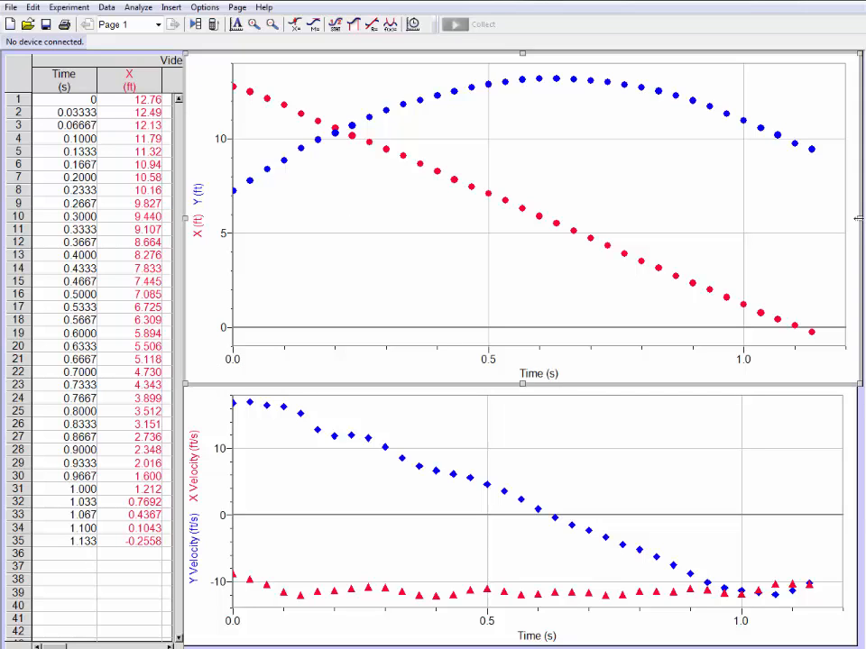
# Step: Narrow the position and velocity graphs to the same width and insert a third graph, fitted beside the velocity graph
pyautogui.moveTo(860, 218); pyautogui.dragTo(560, 237)
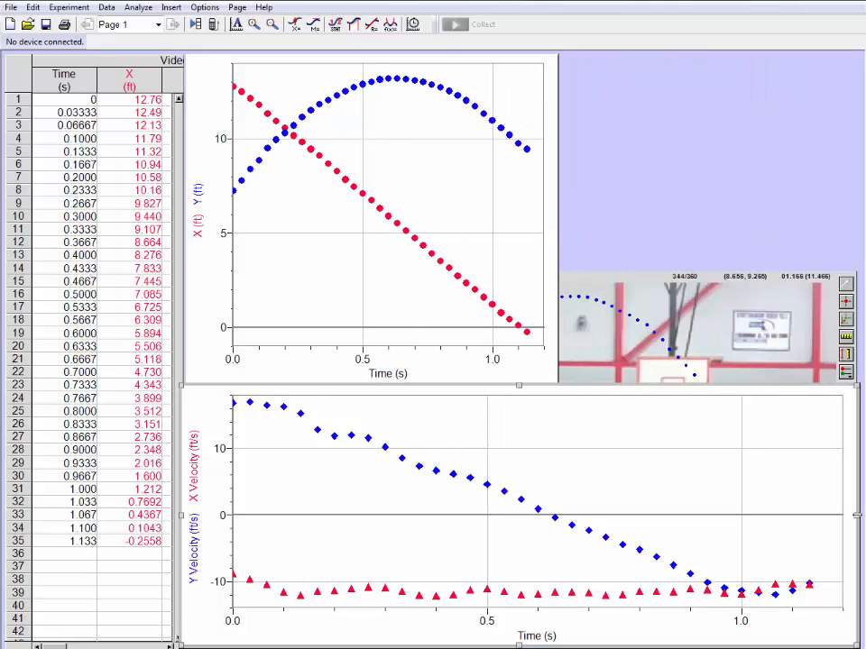
pyautogui.moveTo(660, 515); pyautogui.dragTo(556, 516)
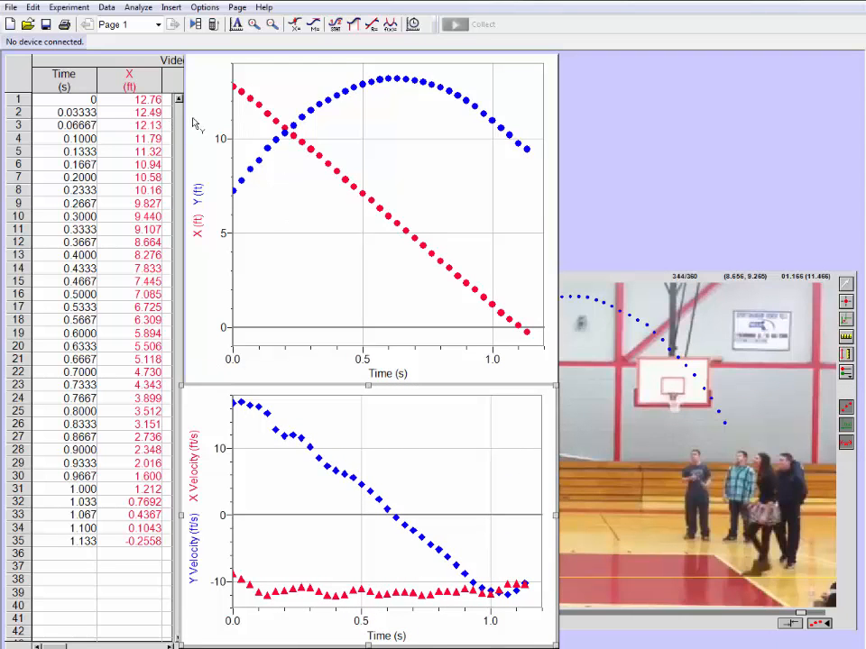
pyautogui.click(138, 8)
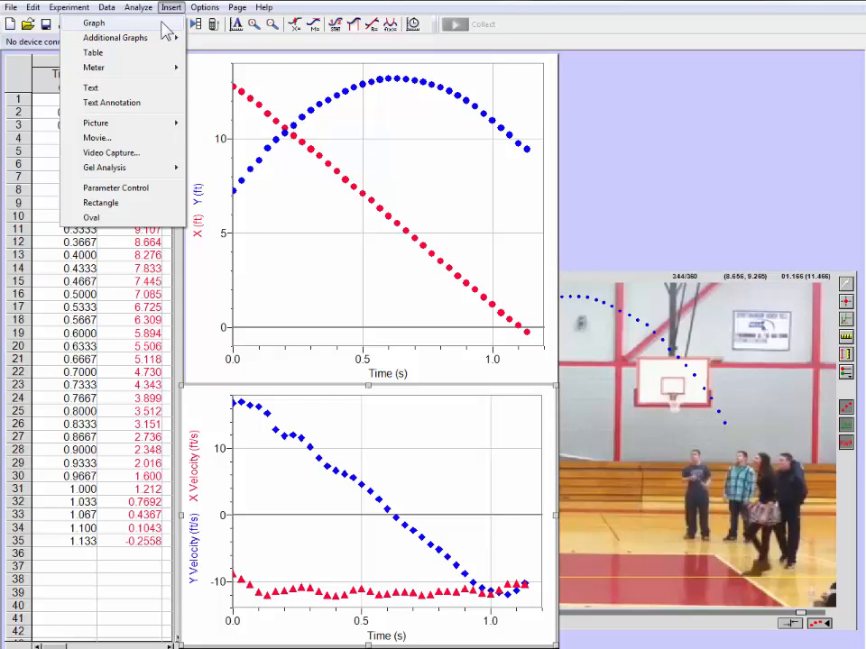
pyautogui.click(164, 23)
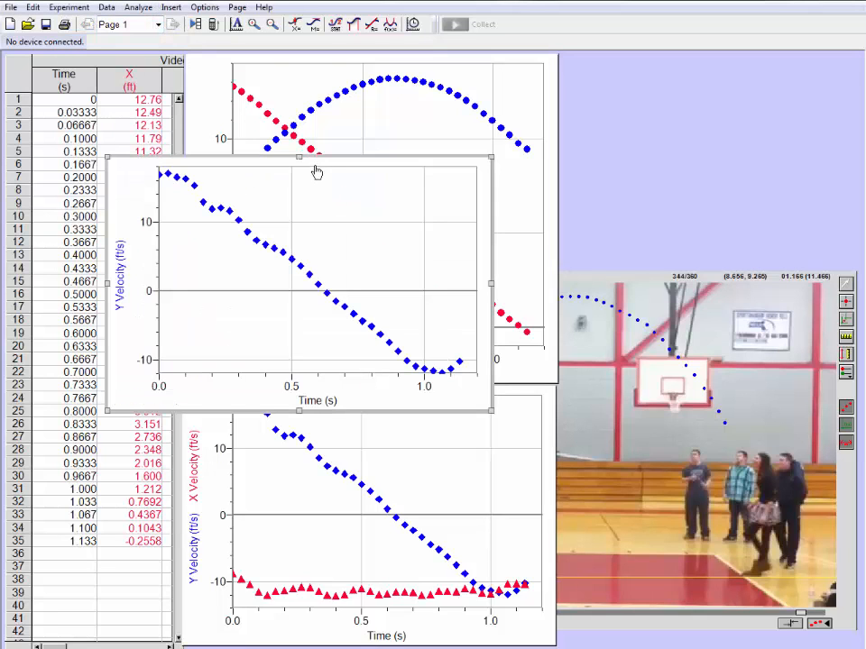
pyautogui.moveTo(364, 196); pyautogui.dragTo(705, 430)
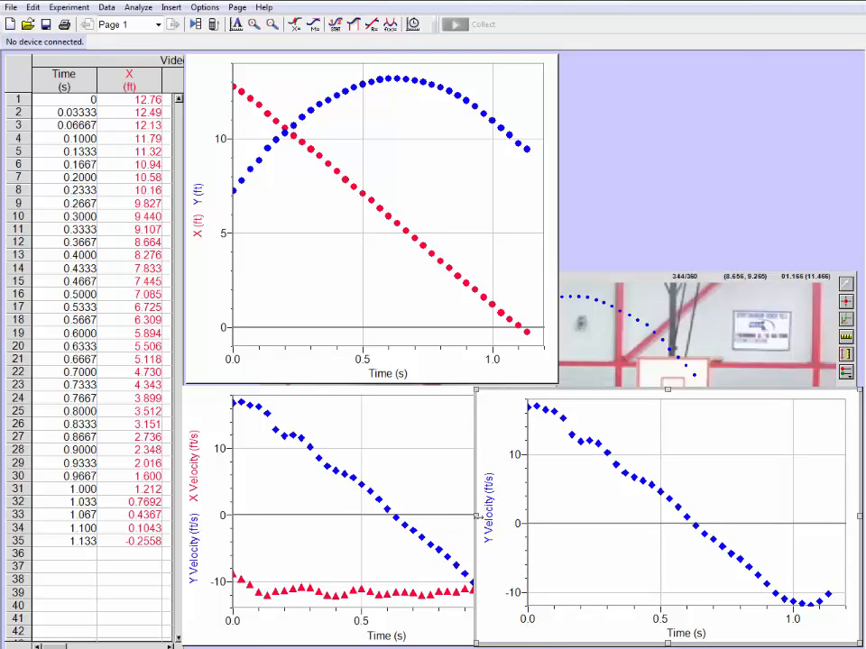
pyautogui.moveTo(480, 516); pyautogui.dragTo(558, 519)
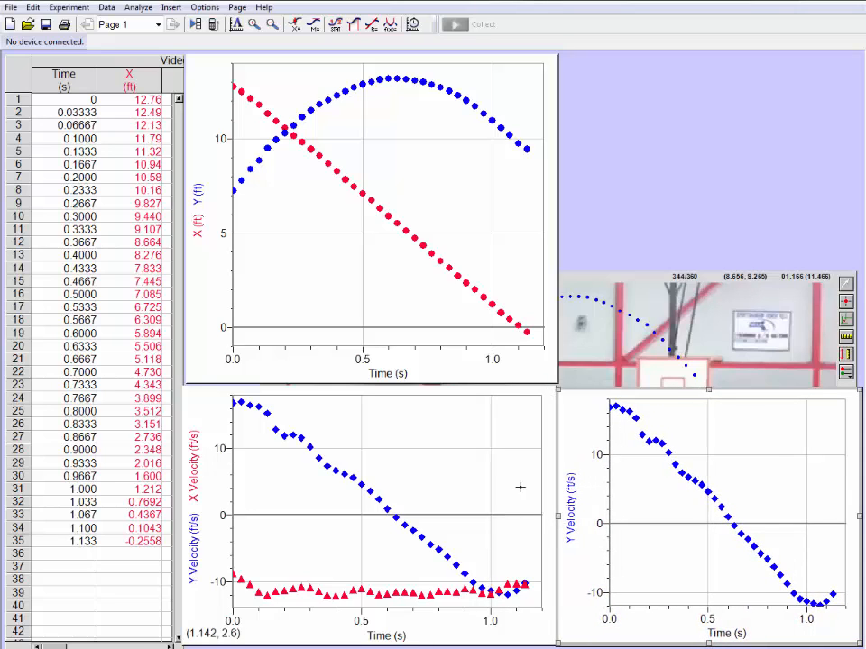
# Step: Narrow the data table to little more than the Time column and widen the third graph toward the combined velocity graph
pyautogui.click(528, 492)
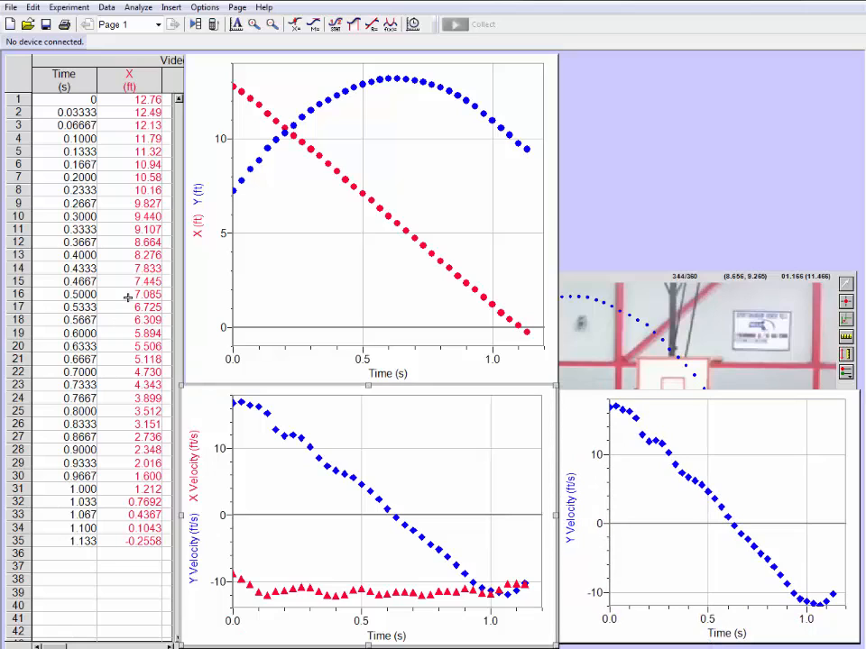
pyautogui.click(133, 61)
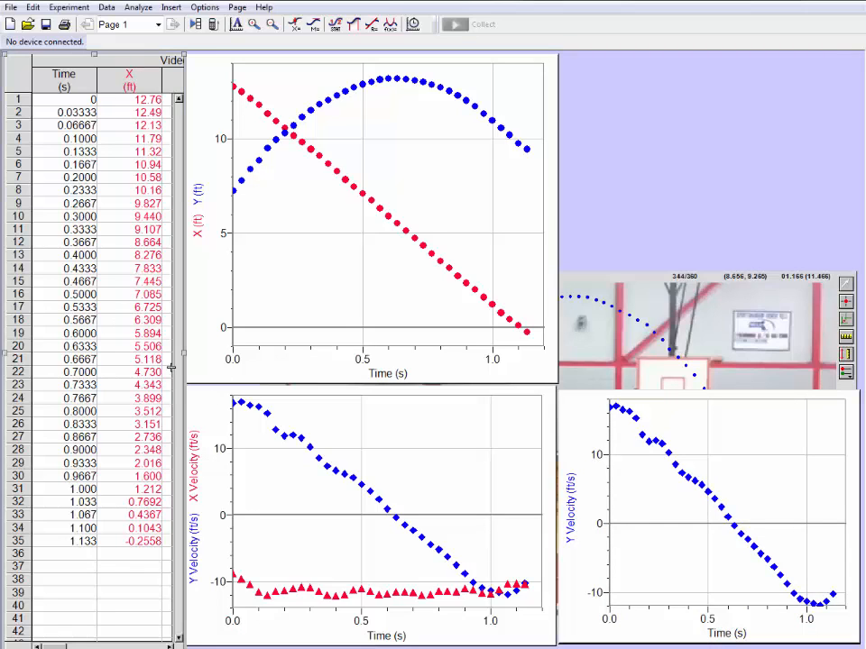
pyautogui.moveTo(183, 354); pyautogui.dragTo(126, 367)
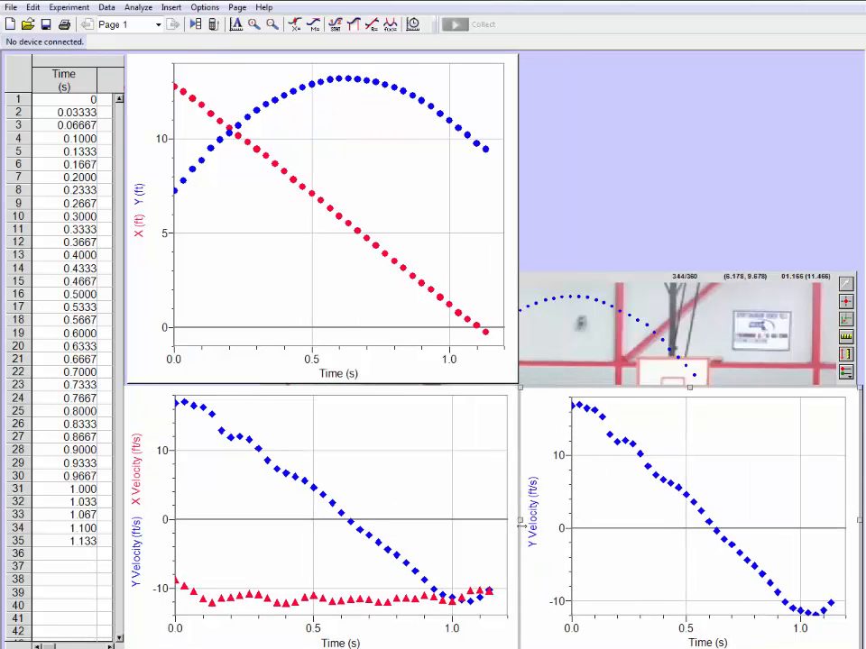
pyautogui.moveTo(521, 520); pyautogui.dragTo(499, 532)
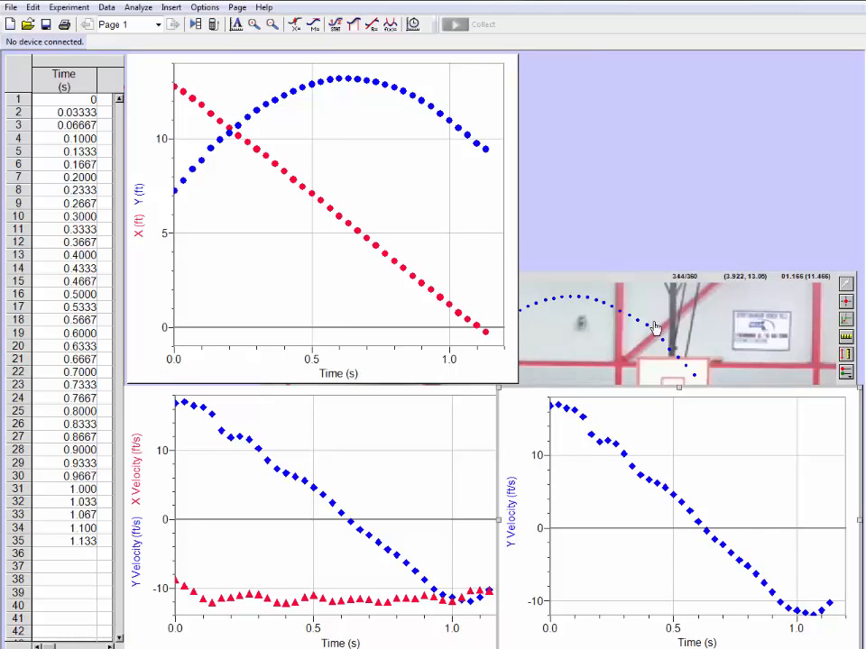
# Step: Insert a fourth graph and fit it above the separate Y Velocity graph, filling the space beside the position graph
pyautogui.click(170, 6)
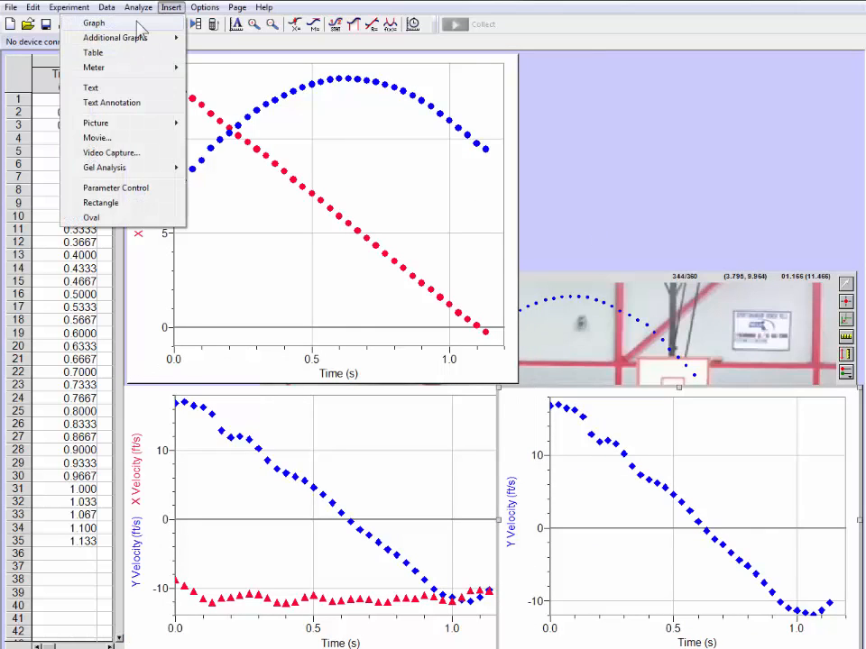
pyautogui.click(139, 21)
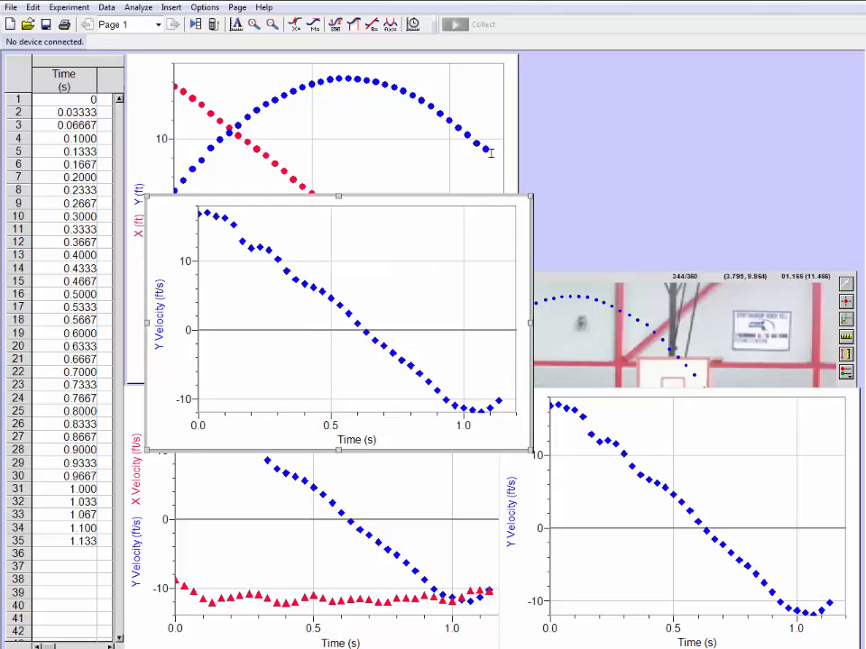
pyautogui.moveTo(186, 205); pyautogui.dragTo(542, 65)
pyautogui.click(510, 451)
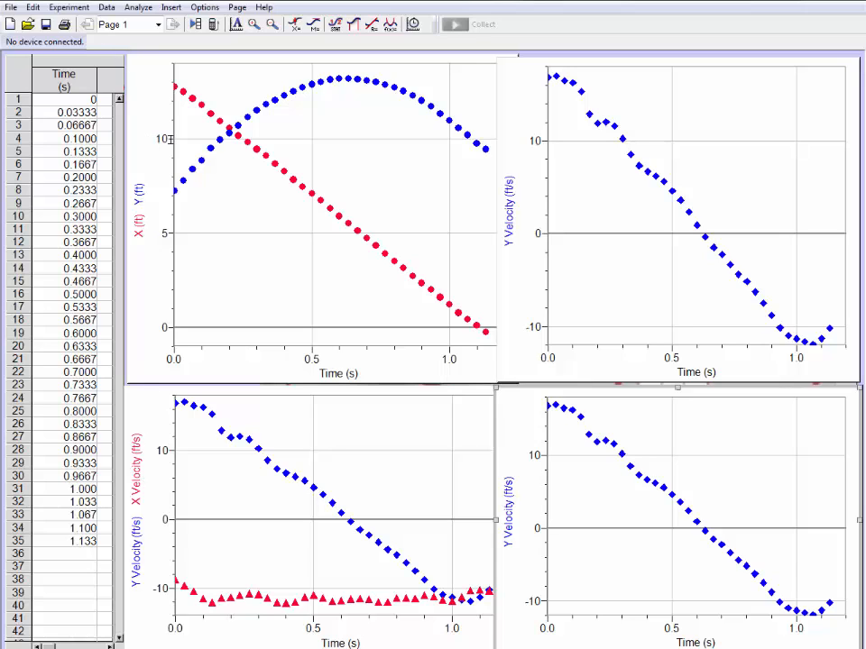
# Step: Plot only X Velocity on the combined velocity graph and only X on the combined position graph
pyautogui.rightClick(140, 494)
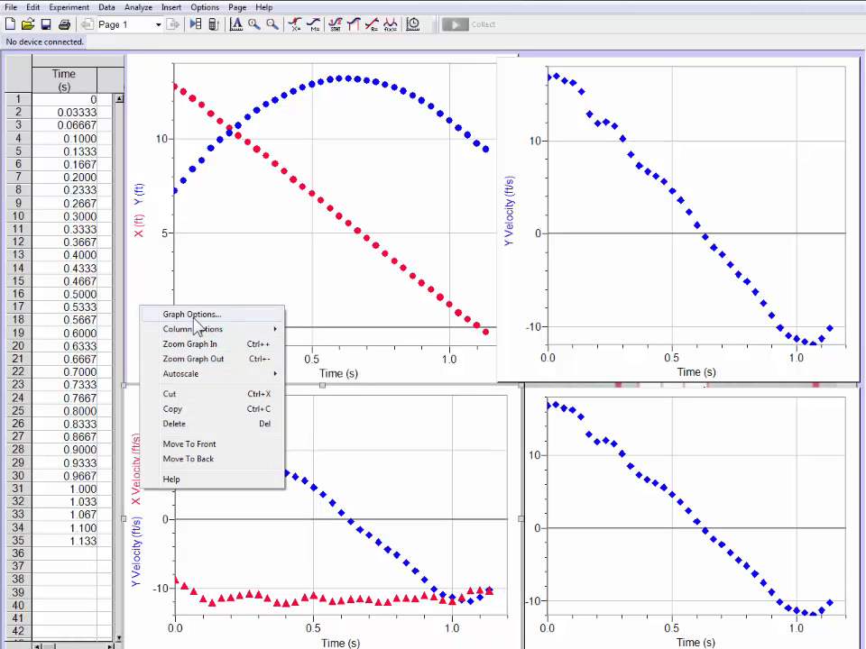
pyautogui.click(132, 405)
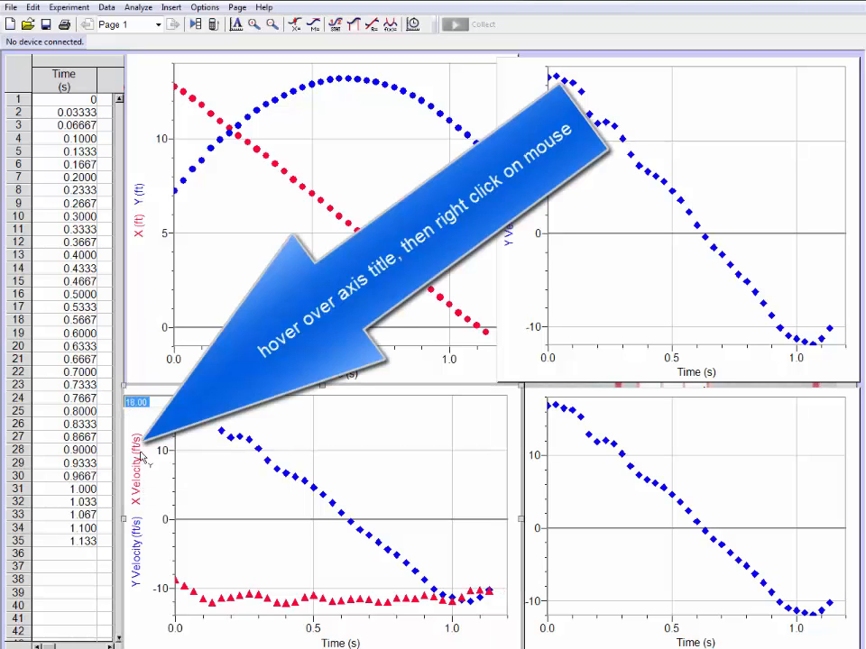
pyautogui.rightClick(141, 464)
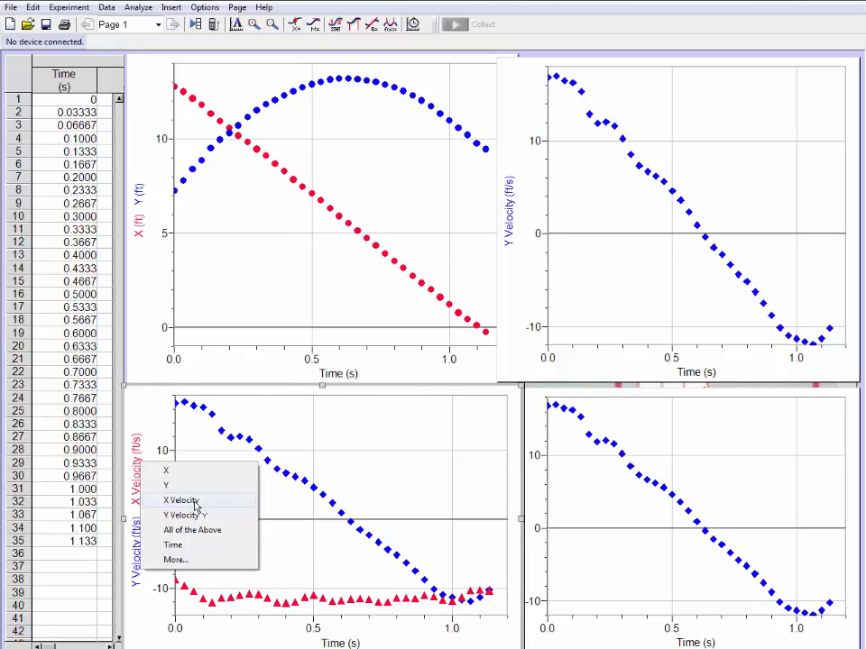
pyautogui.click(195, 507)
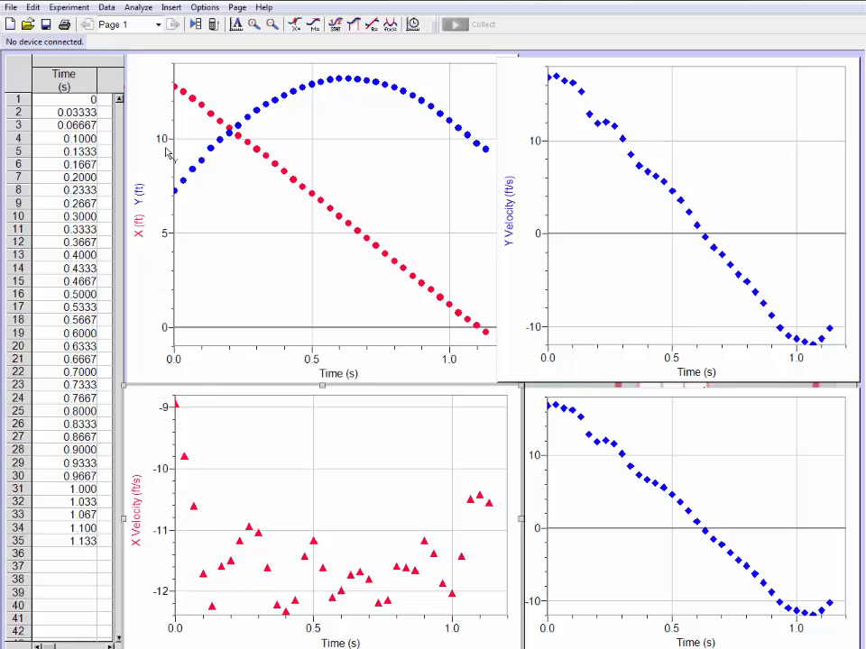
pyautogui.rightClick(138, 214)
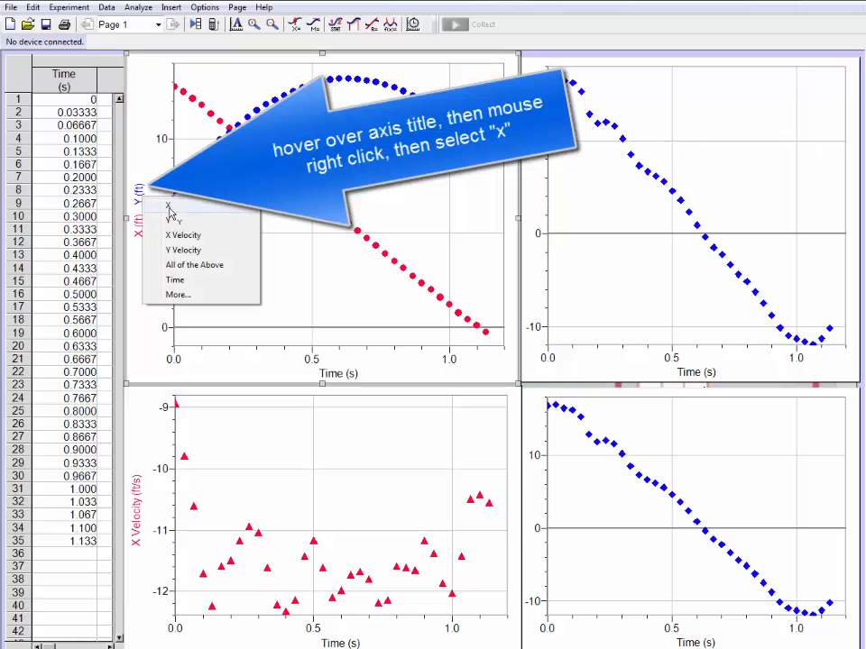
pyautogui.click(168, 207)
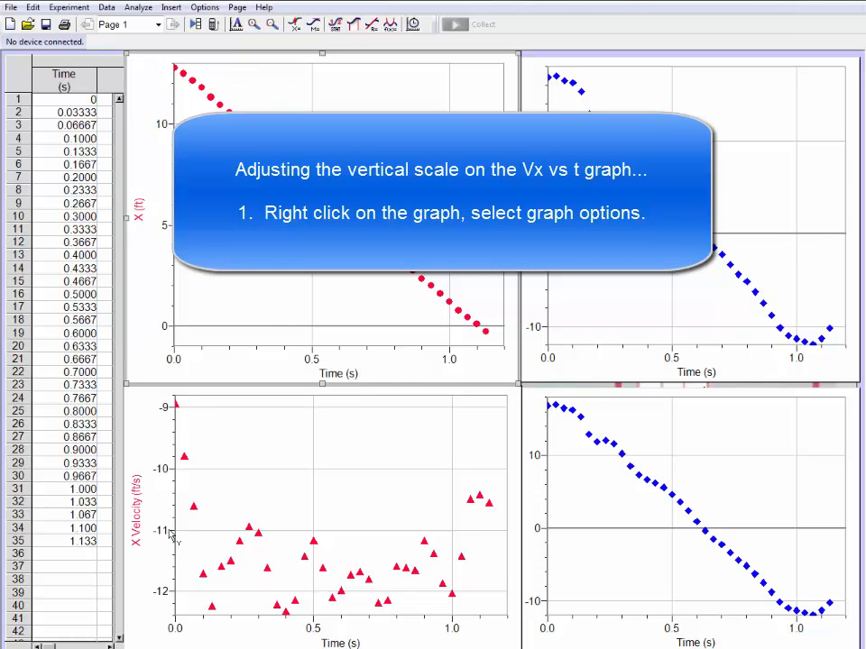
# Step: Switch the X Velocity graph's Y-axis scaling to Manual and set its top value to 1
pyautogui.rightClick(172, 534)
pyautogui.click(165, 478)
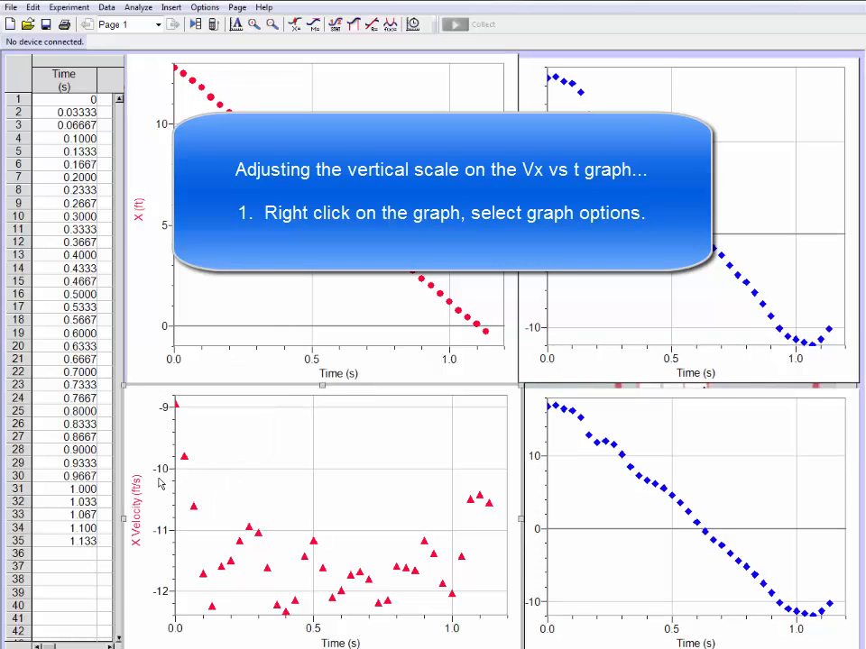
pyautogui.rightClick(164, 480)
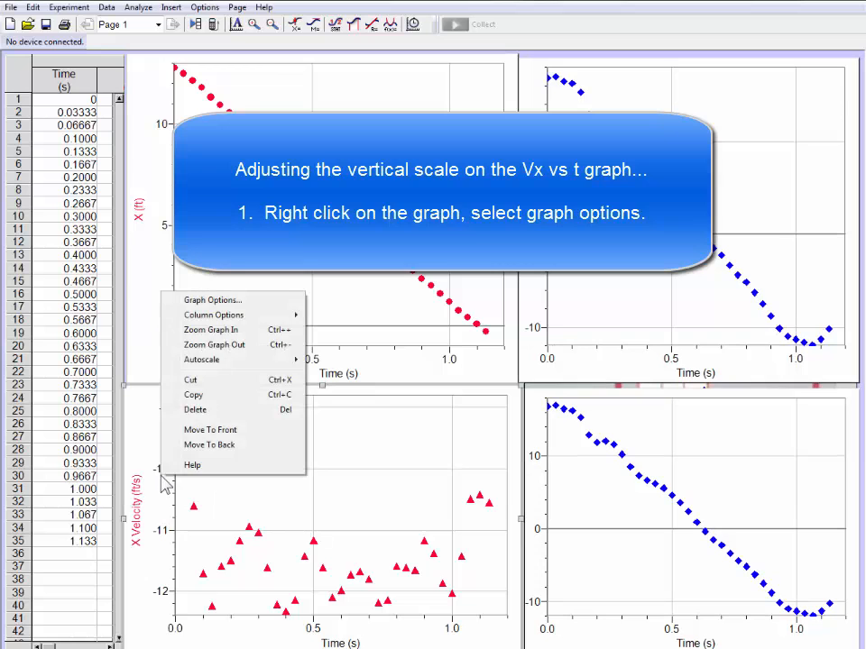
pyautogui.click(220, 302)
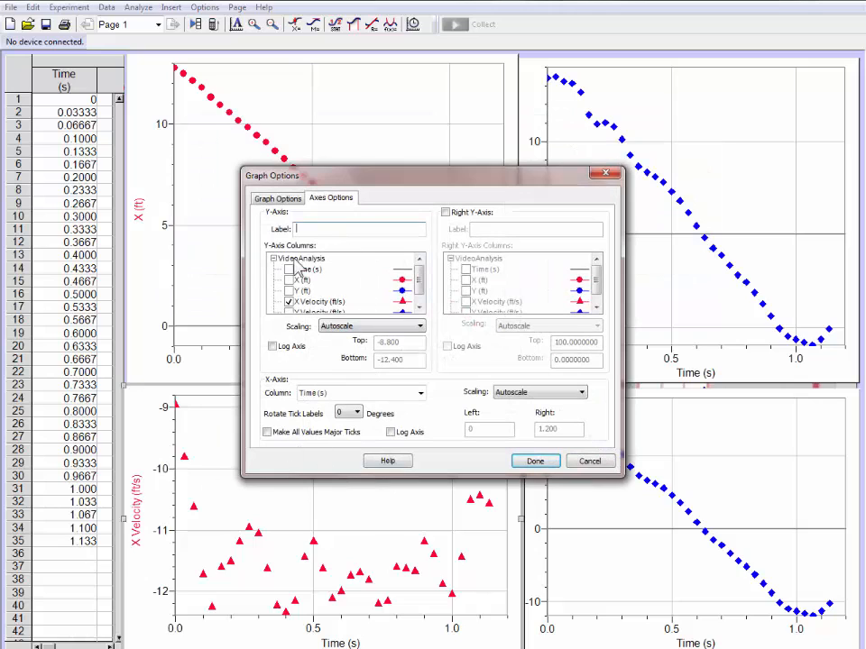
pyautogui.click(356, 227)
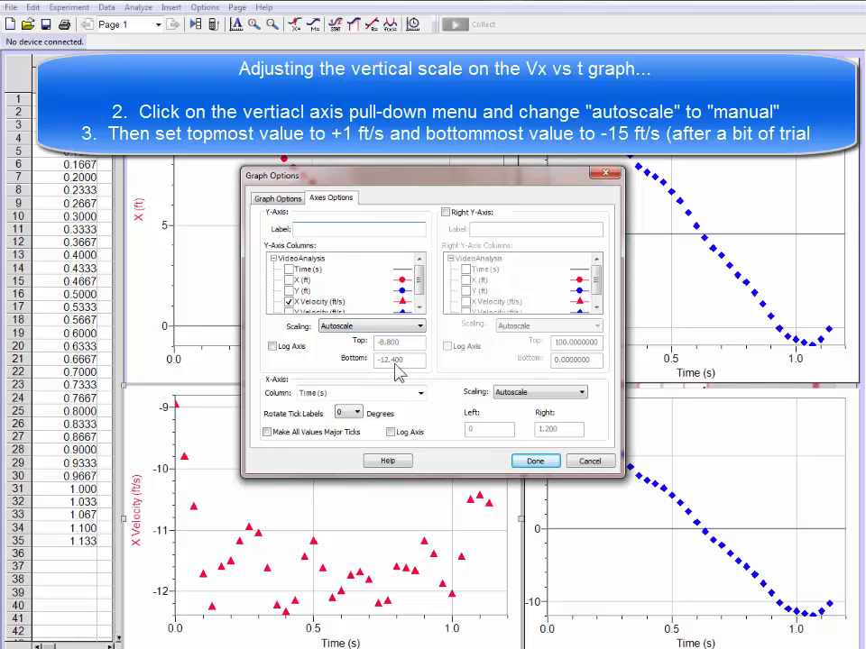
pyautogui.click(370, 333)
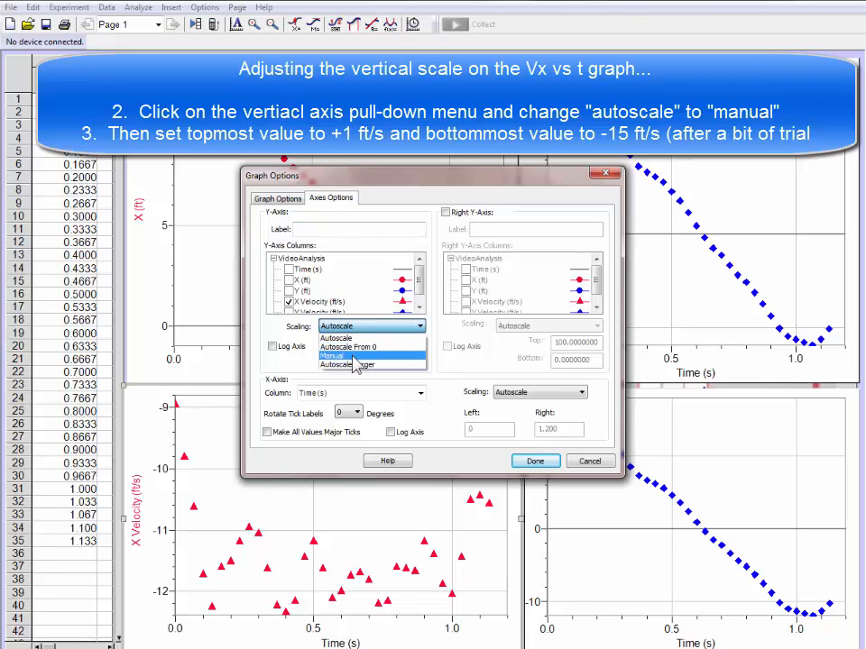
pyautogui.click(358, 356)
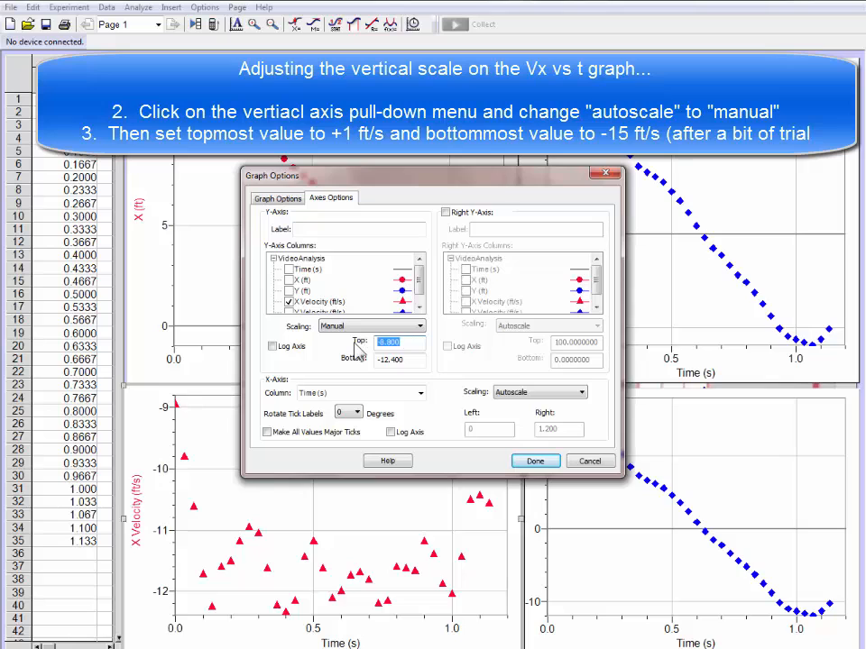
pyautogui.write('1')
pyautogui.press('Tab')
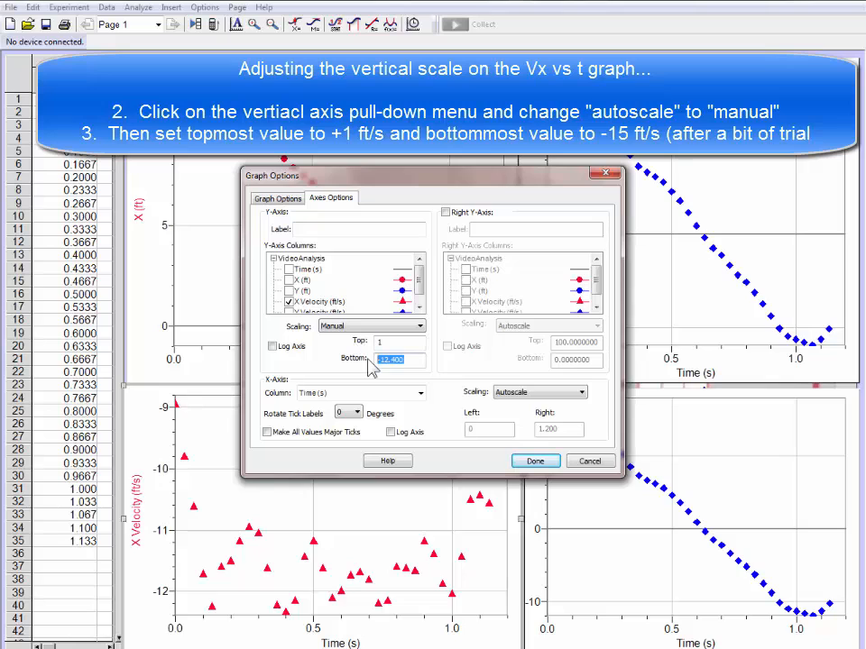
pyautogui.click(538, 462)
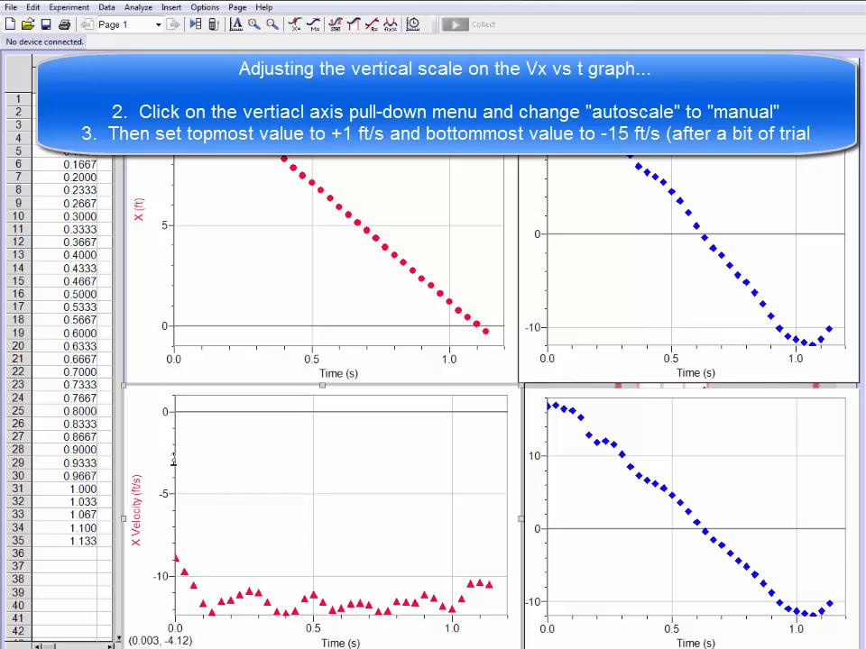
# Step: Set the bottom value of the X Velocity graph's Y-axis to -15
pyautogui.rightClick(163, 501)
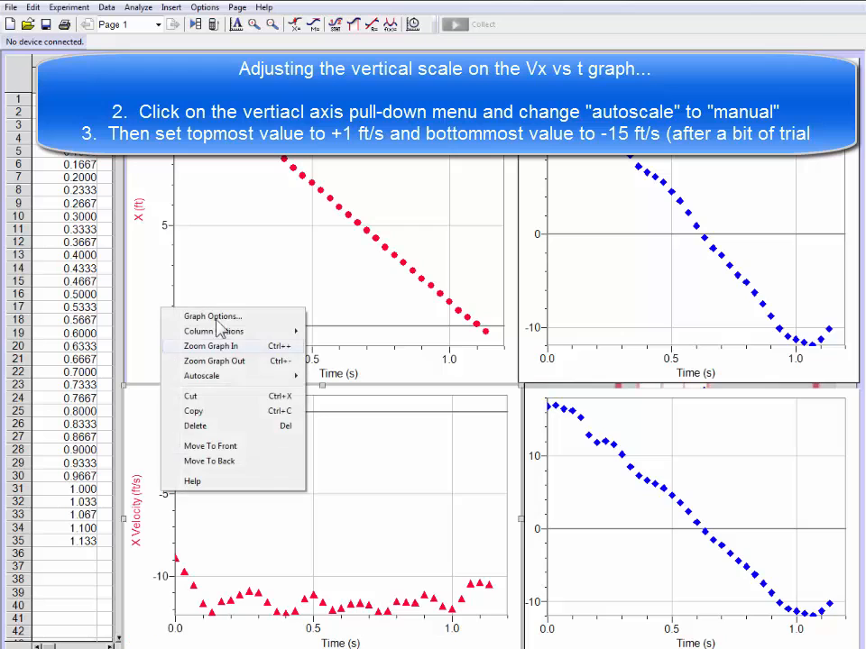
pyautogui.click(217, 317)
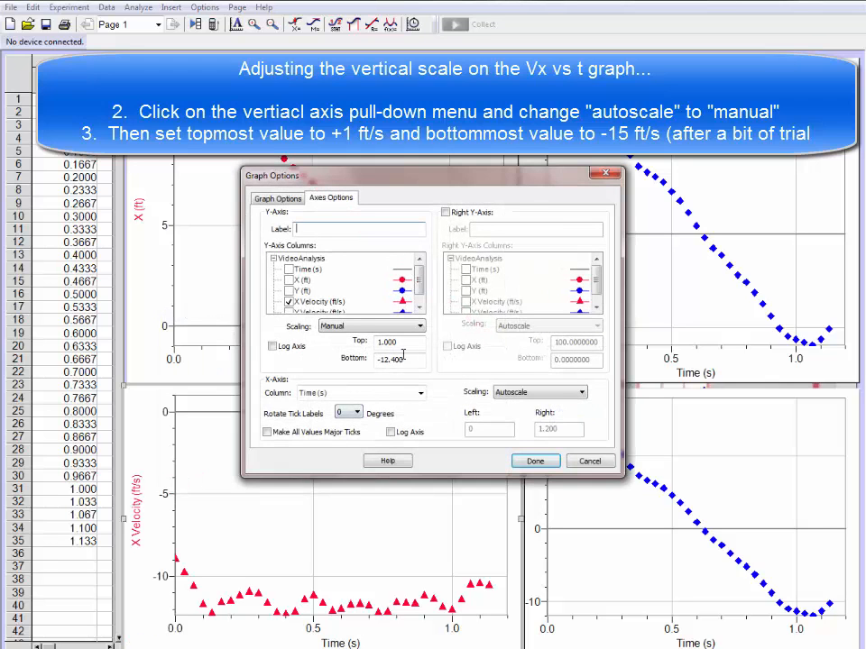
pyautogui.moveTo(386, 360); pyautogui.dragTo(421, 364)
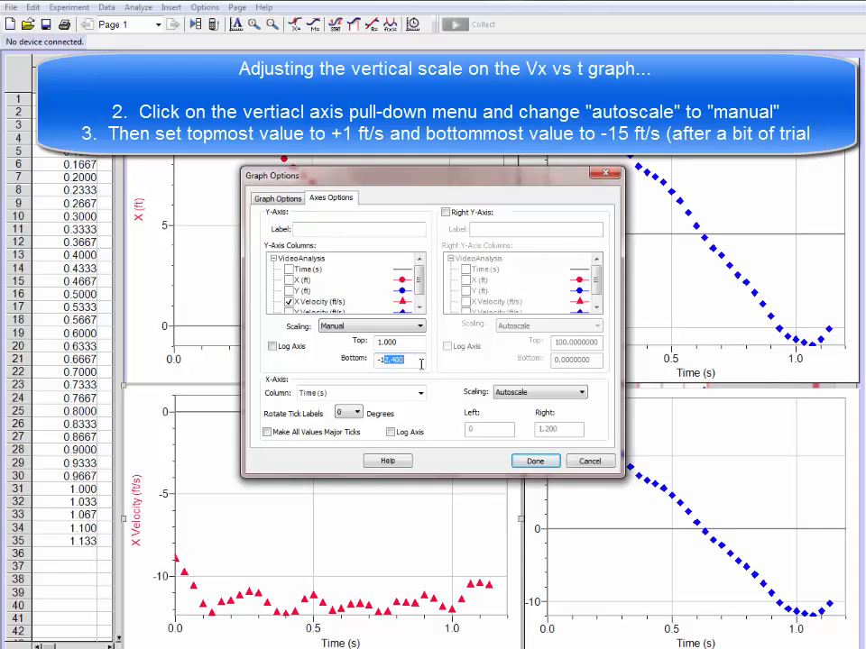
pyautogui.click(534, 461)
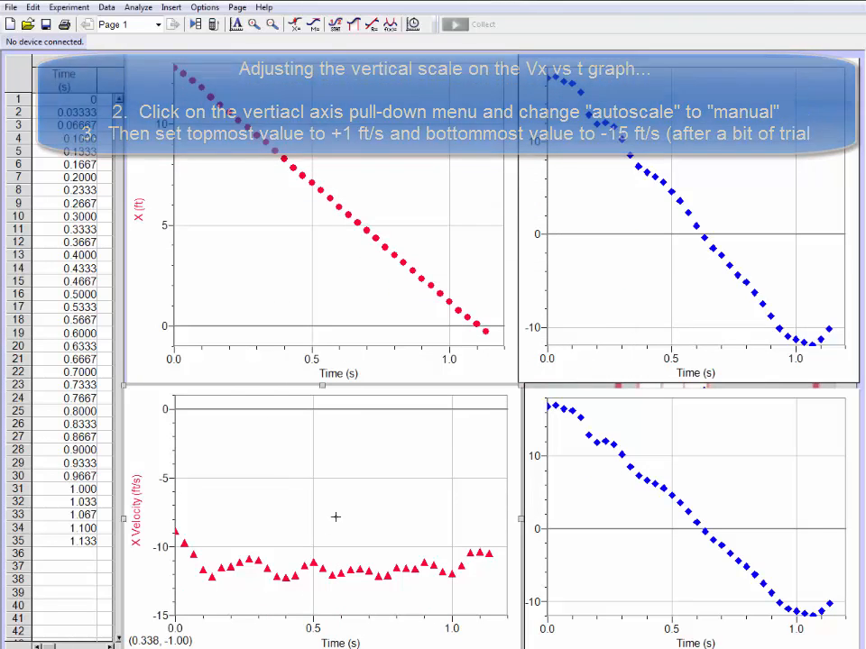
# Step: Plot Y position instead of Y Velocity on the graph beside the X position graph
pyautogui.click(535, 260)
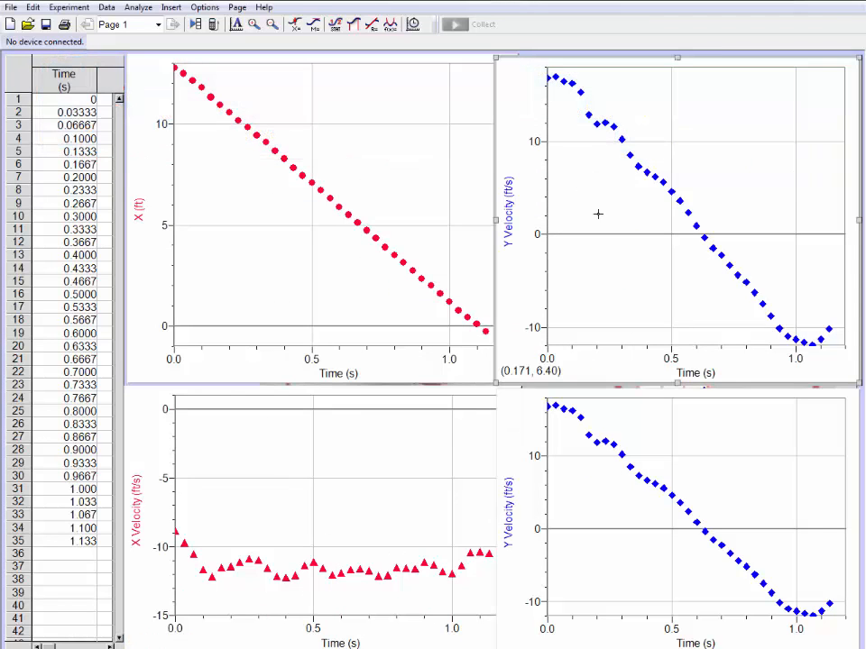
pyautogui.click(508, 209)
pyautogui.click(521, 226)
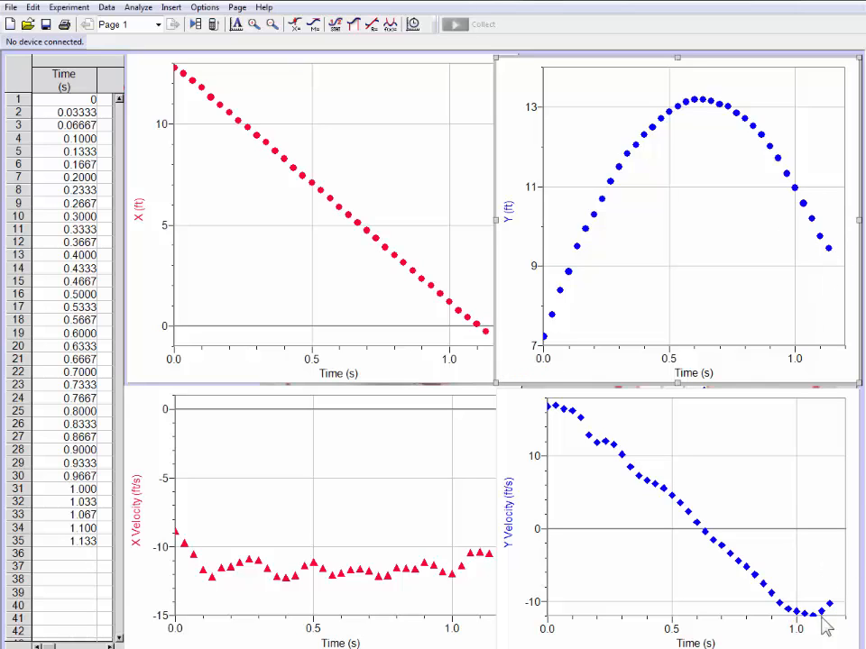
# Step: Set the Y position graph's Y-axis scaling to Autoscale From 0
pyautogui.rightClick(510, 219)
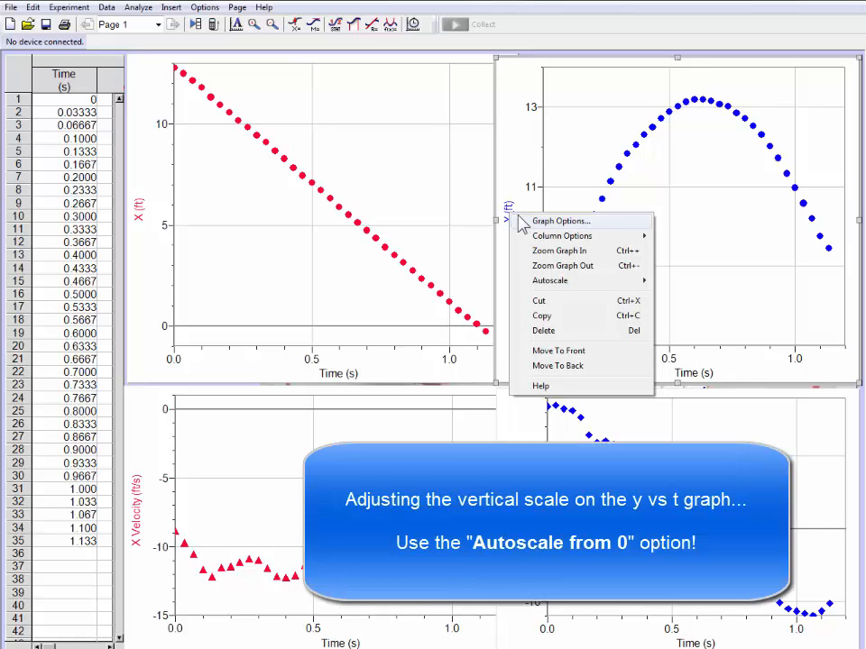
pyautogui.click(532, 222)
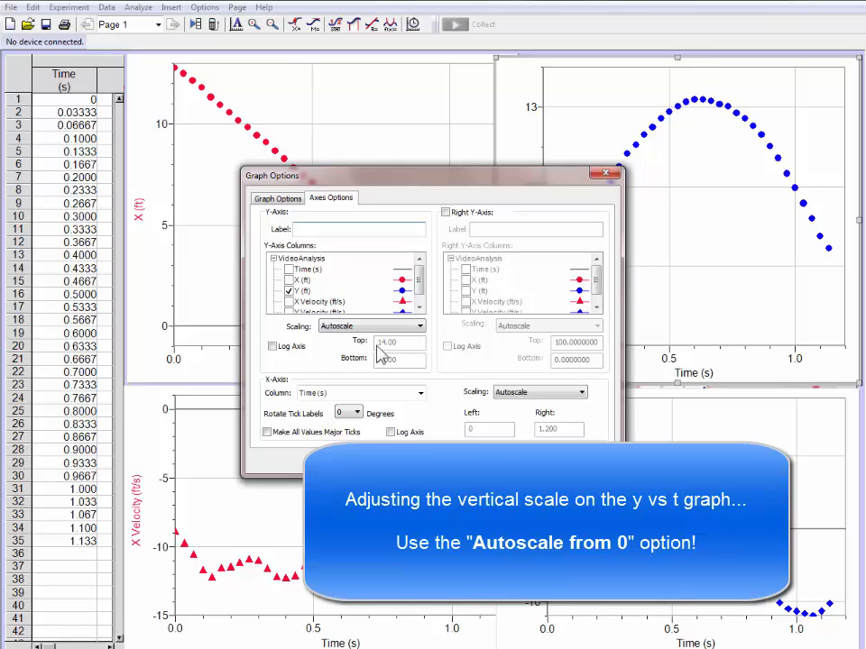
pyautogui.click(420, 327)
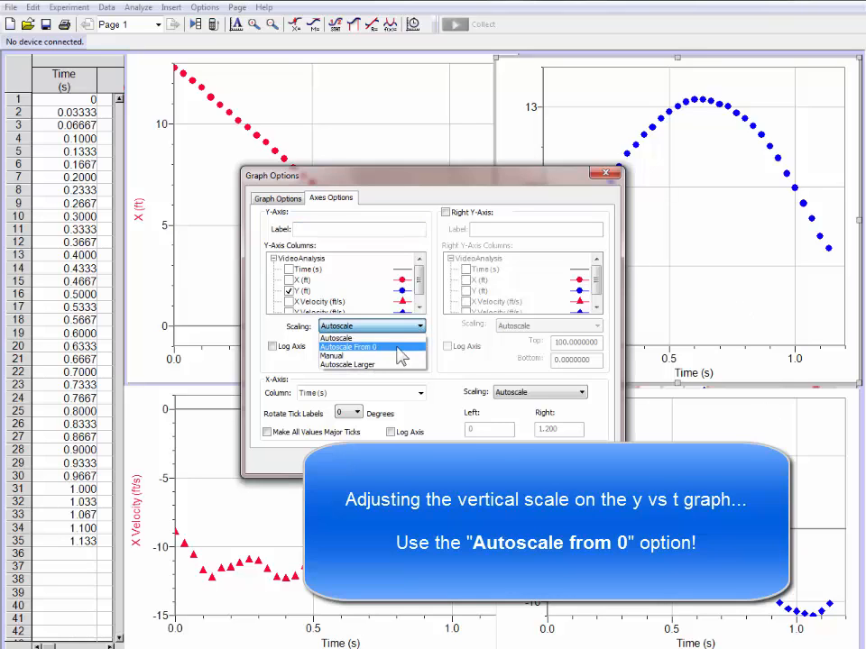
pyautogui.click(386, 348)
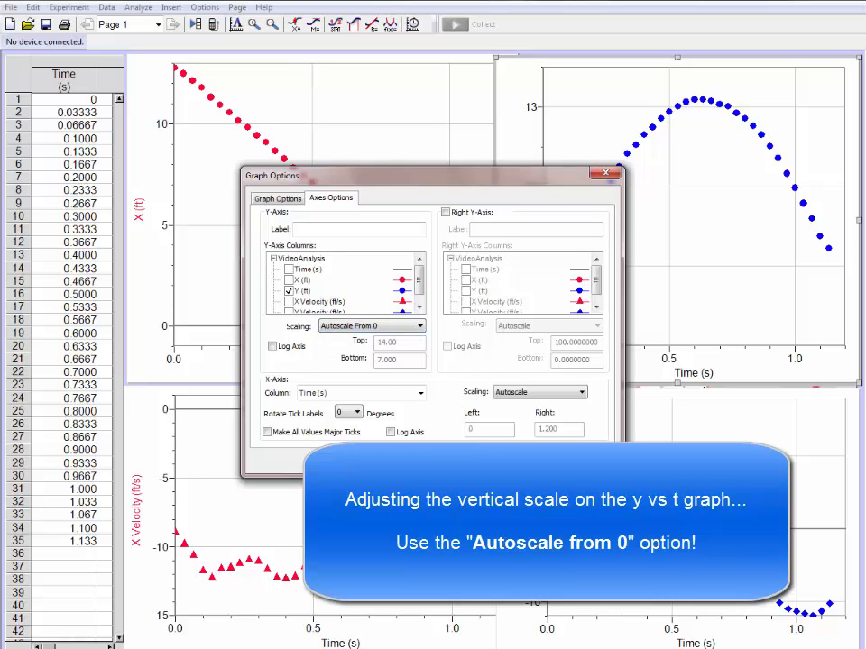
pyautogui.press('Return')
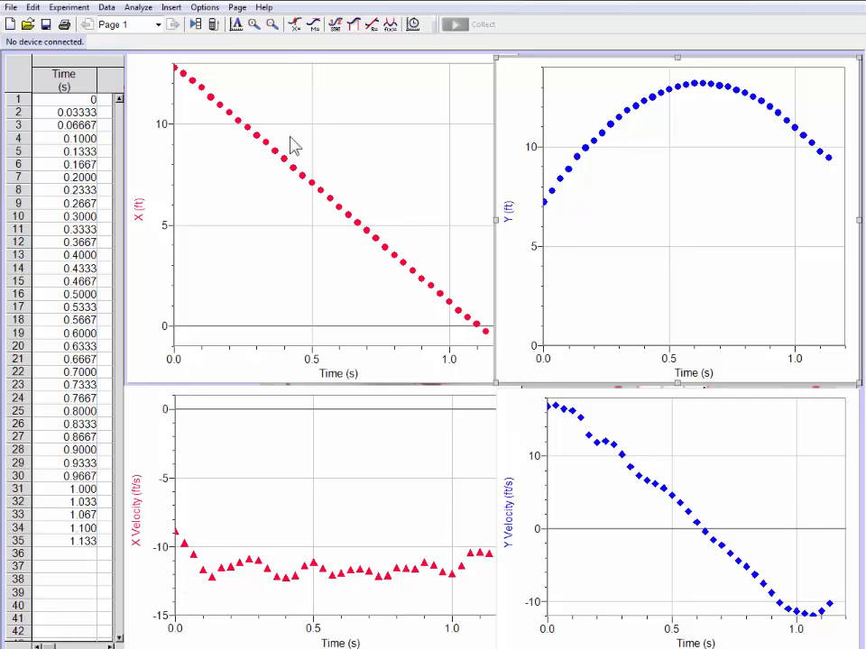
# Step: Fit a Linear (mt+b) curve to all data on the X position graph and move its results box clear of the points
pyautogui.moveTo(171, 90); pyautogui.dragTo(493, 339)
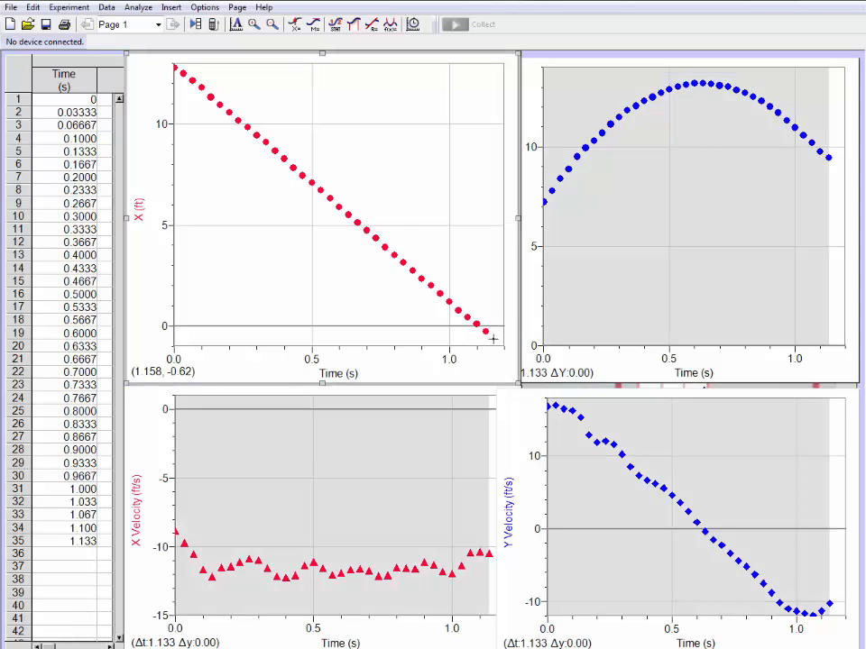
pyautogui.moveTo(445, 272)
pyautogui.mouseDown()
pyautogui.moveTo(328, 232)
pyautogui.moveTo(178, 120)
pyautogui.moveTo(163, 52)
pyautogui.moveTo(468, 296)
pyautogui.moveTo(330, 120)
pyautogui.moveTo(151, 56)
pyautogui.moveTo(152, 45)
pyautogui.mouseUp()
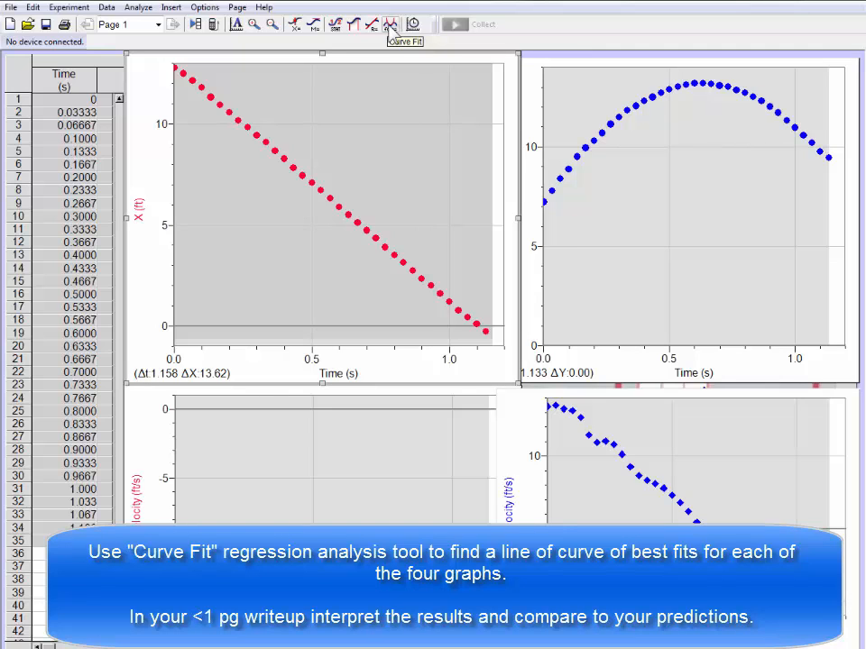
pyautogui.click(390, 27)
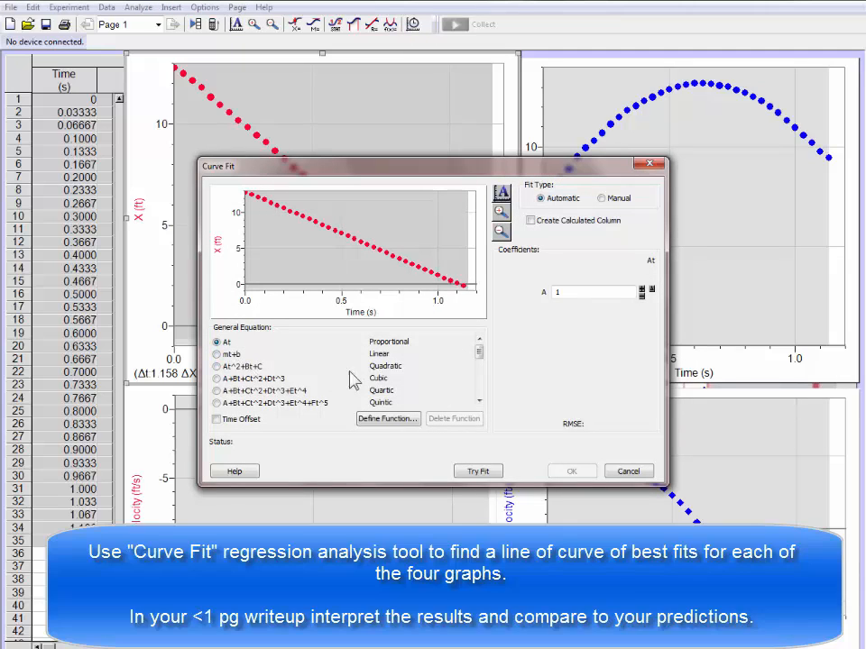
pyautogui.click(217, 354)
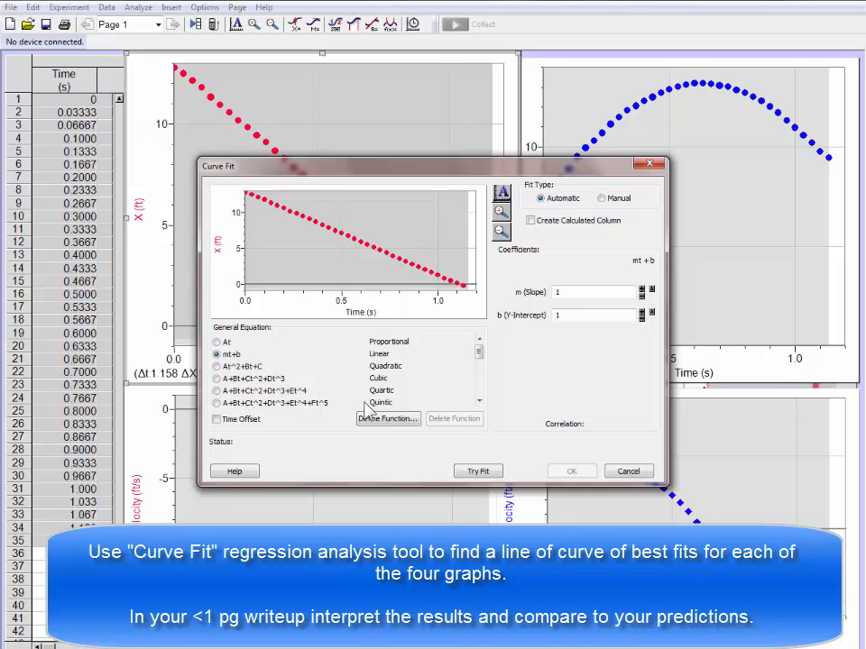
pyautogui.click(478, 472)
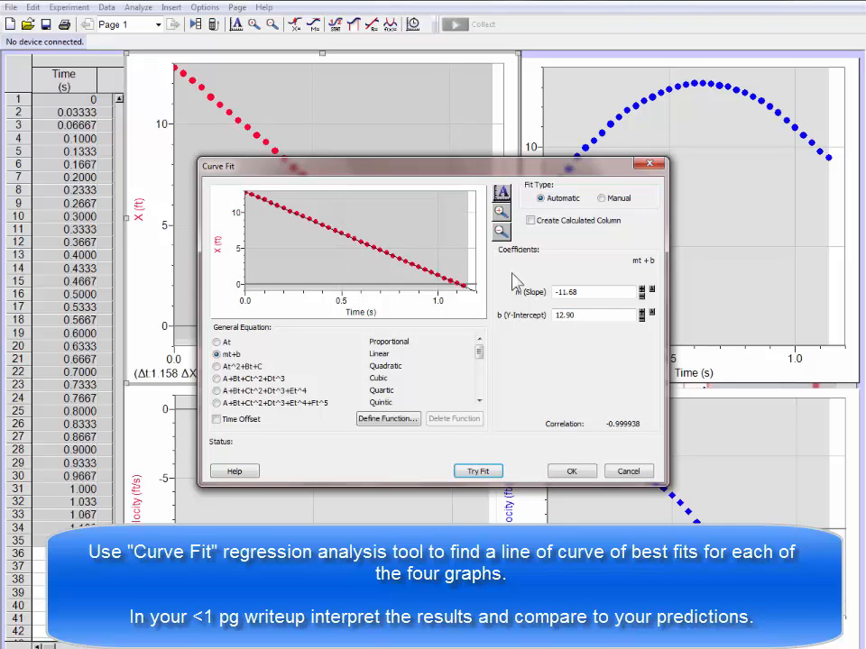
pyautogui.click(573, 472)
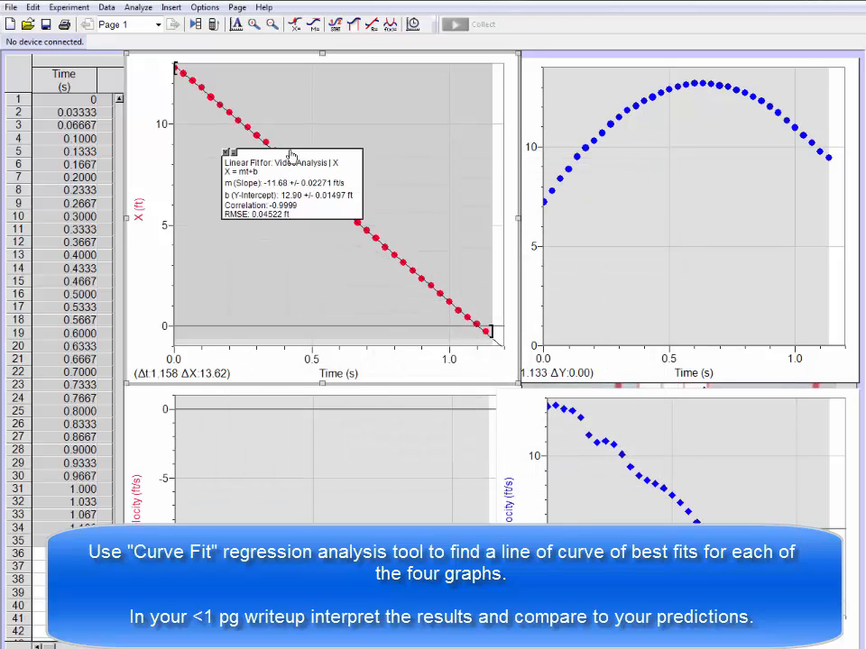
pyautogui.moveTo(295, 160)
pyautogui.mouseDown()
pyautogui.moveTo(388, 106)
pyautogui.moveTo(395, 112)
pyautogui.mouseUp()
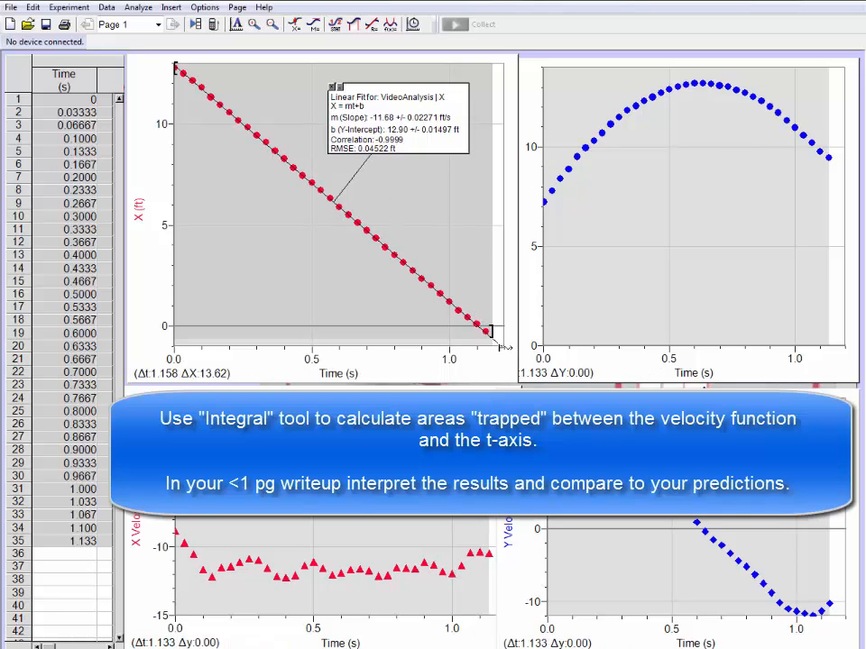
# Step: Reselect all data on the X position graph, calculate its integral, and move the integral box into the shaded area
pyautogui.click(499, 339)
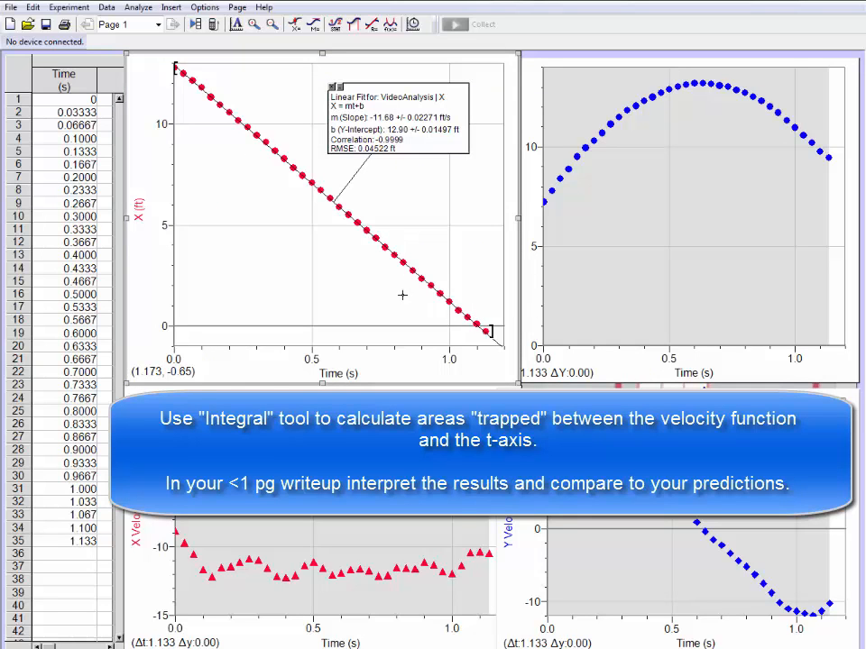
pyautogui.moveTo(497, 339); pyautogui.dragTo(170, 57)
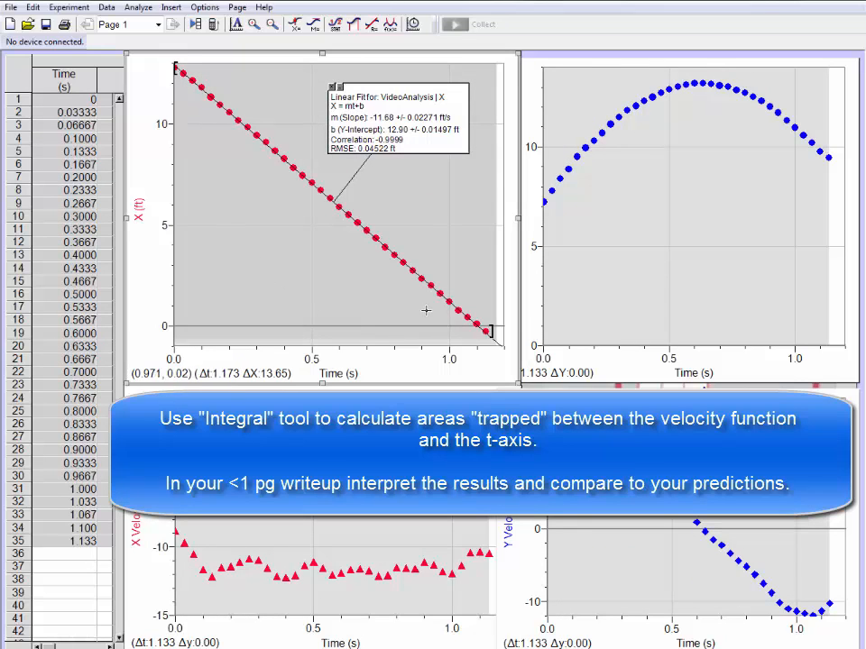
pyautogui.click(354, 25)
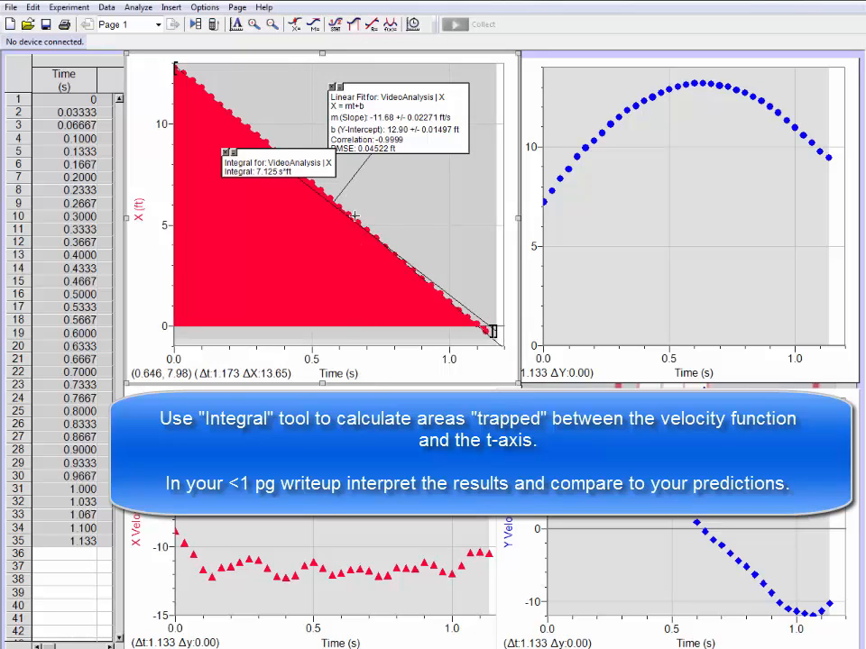
pyautogui.moveTo(284, 158); pyautogui.dragTo(257, 246)
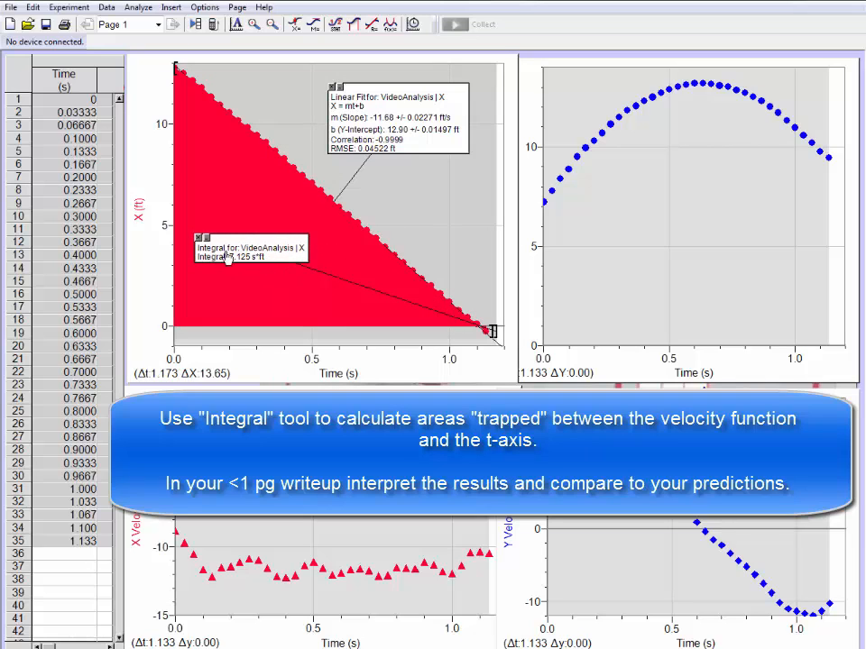